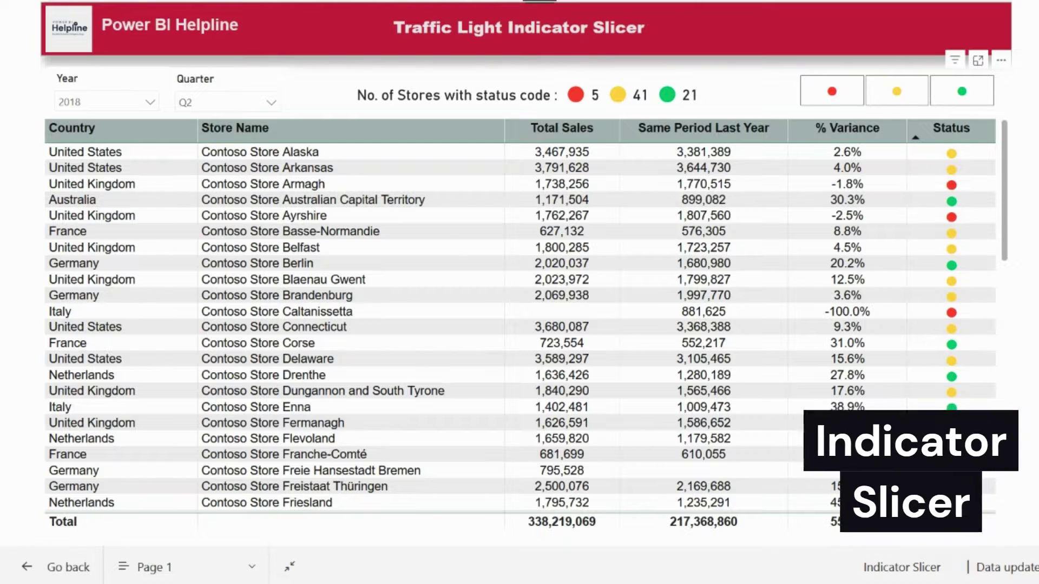
Step: Try the red, yellow and green slicer tiles, then filter to red plus yellow stores (5 and 41)
left_click(848, 102)
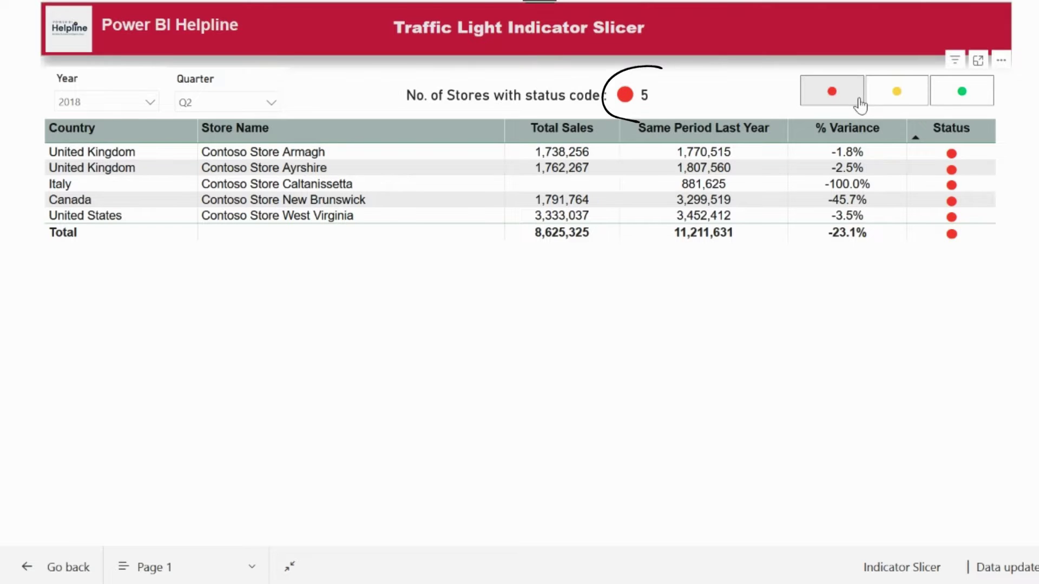
left_click(883, 101)
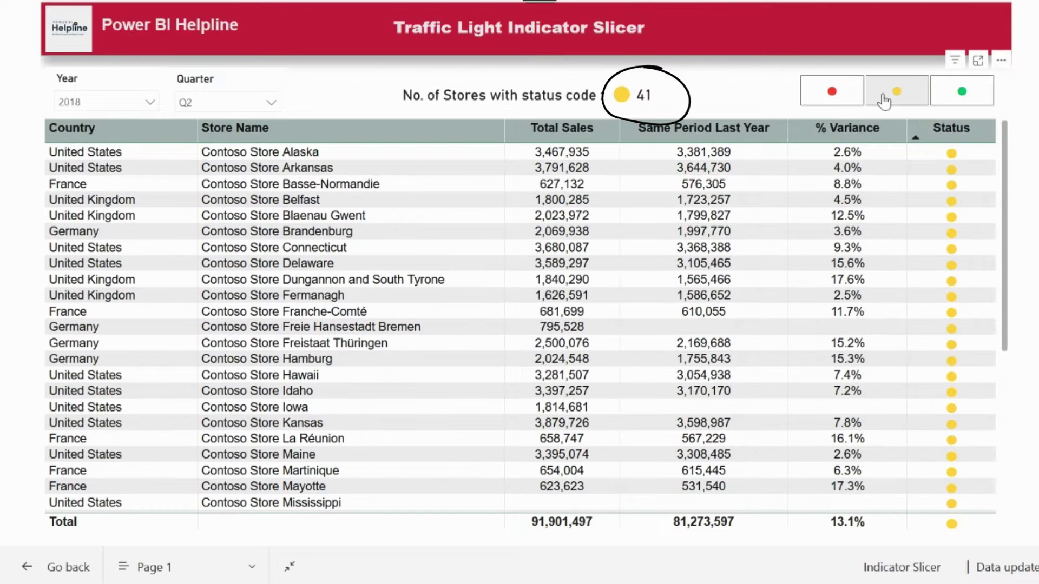
left_click(966, 107)
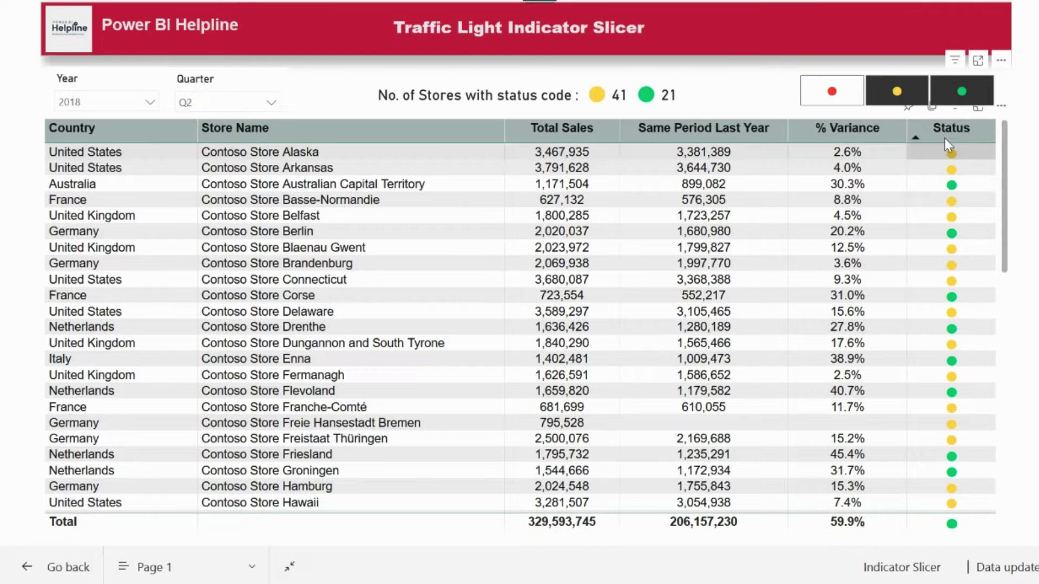
left_click(962, 106)
left_click(832, 93)
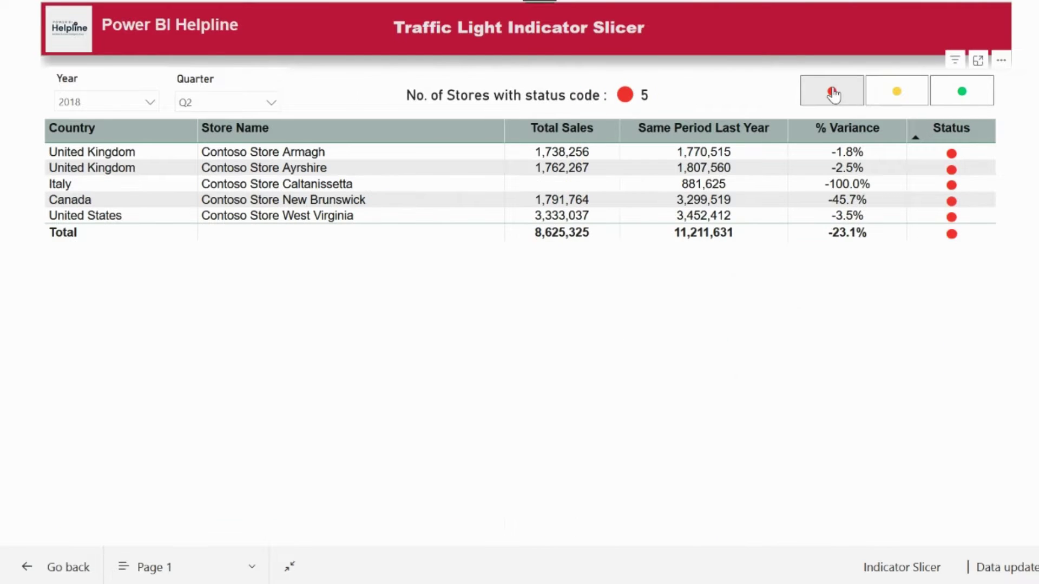
left_click(920, 96)
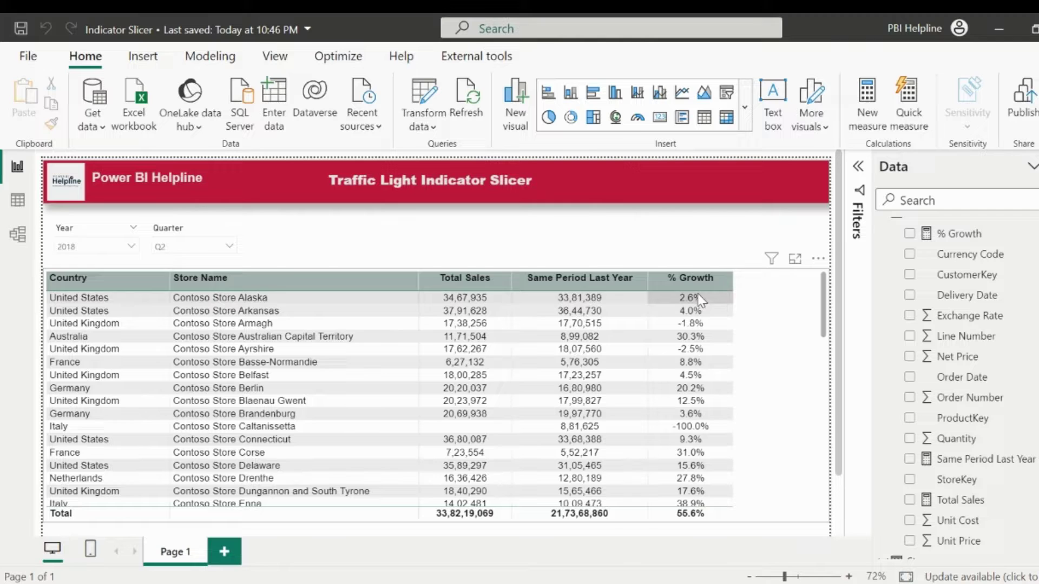
left_click(950, 501)
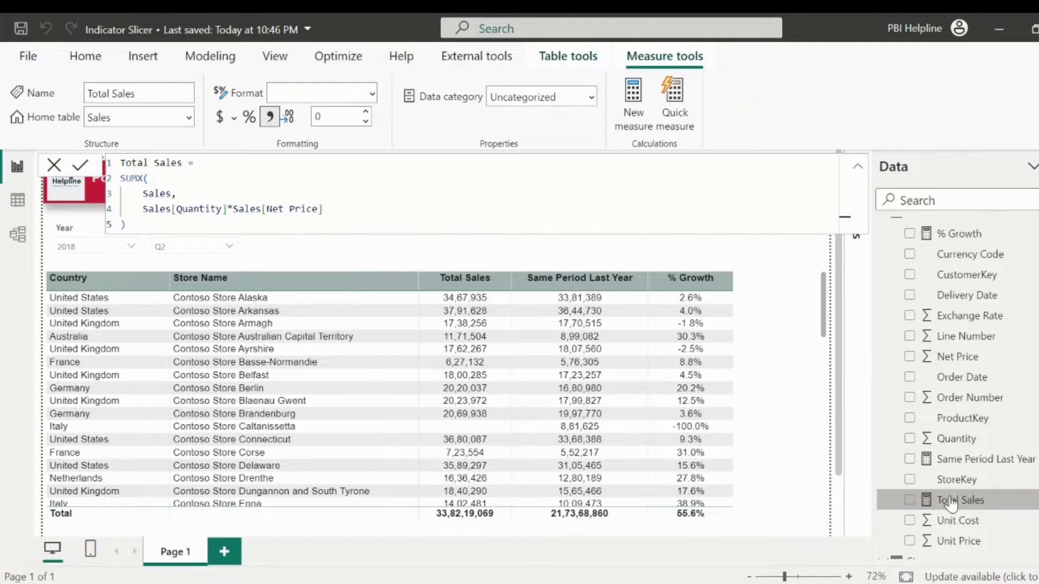
left_click(956, 461)
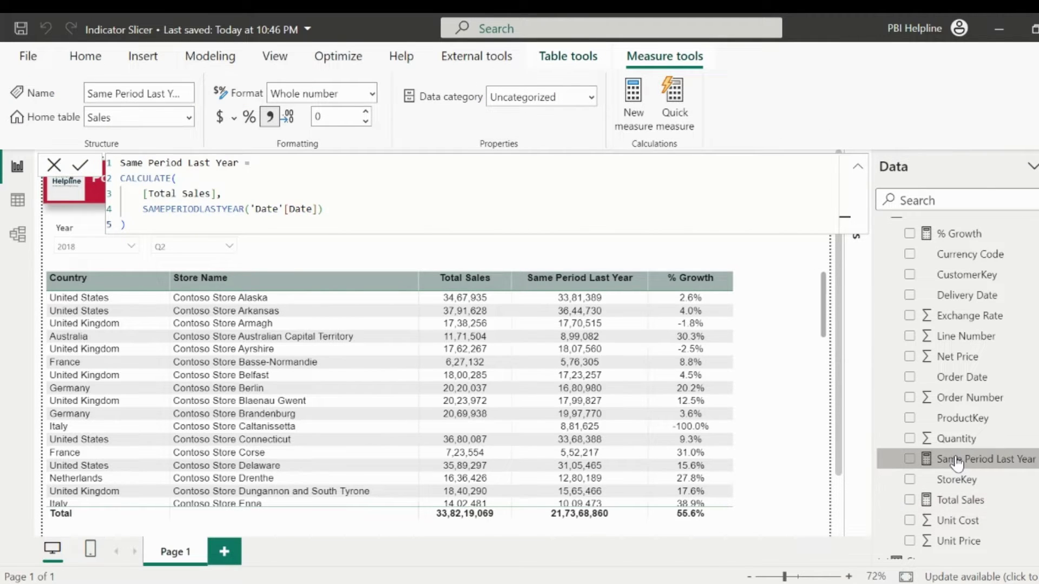
left_click(948, 239)
left_click(275, 252)
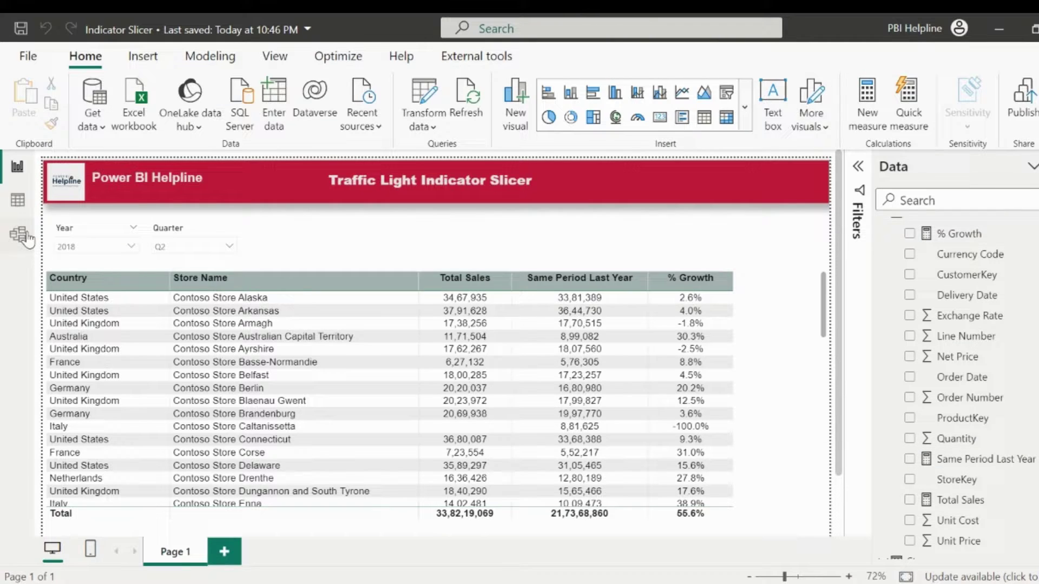
left_click(18, 234)
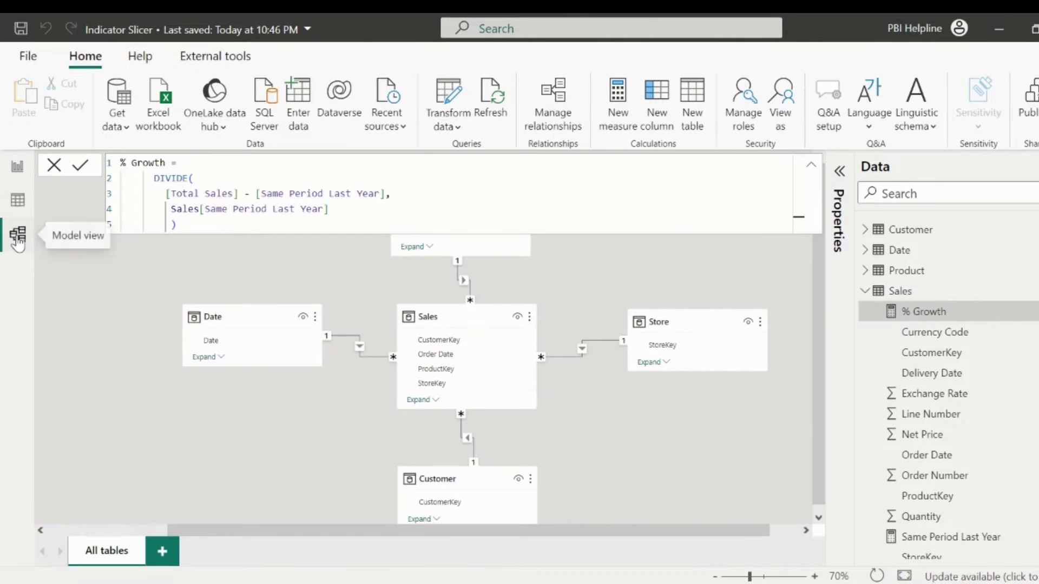
left_click(144, 351)
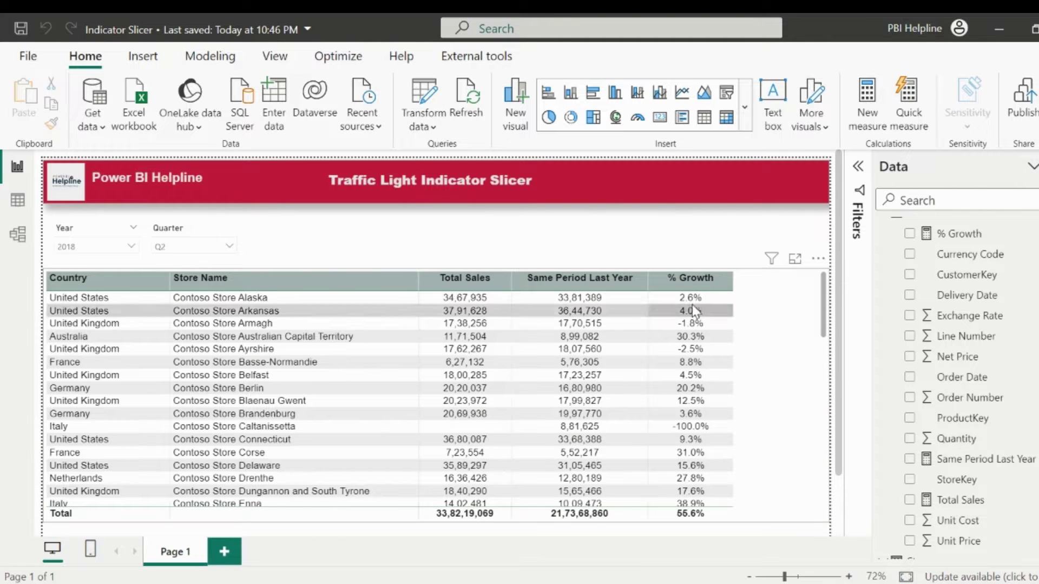
left_click(756, 325)
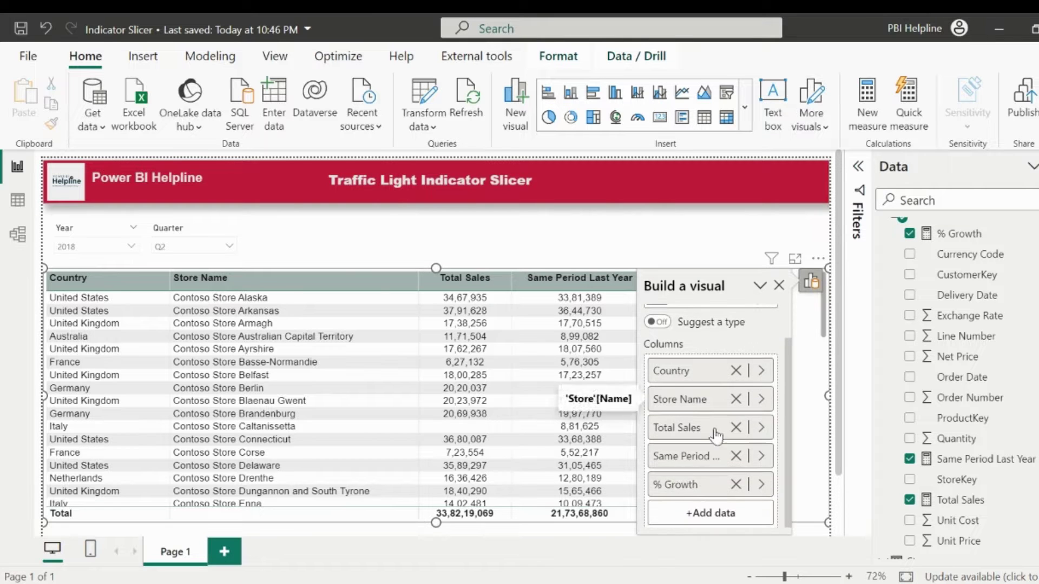
right_click(690, 484)
mouse_move(779, 422)
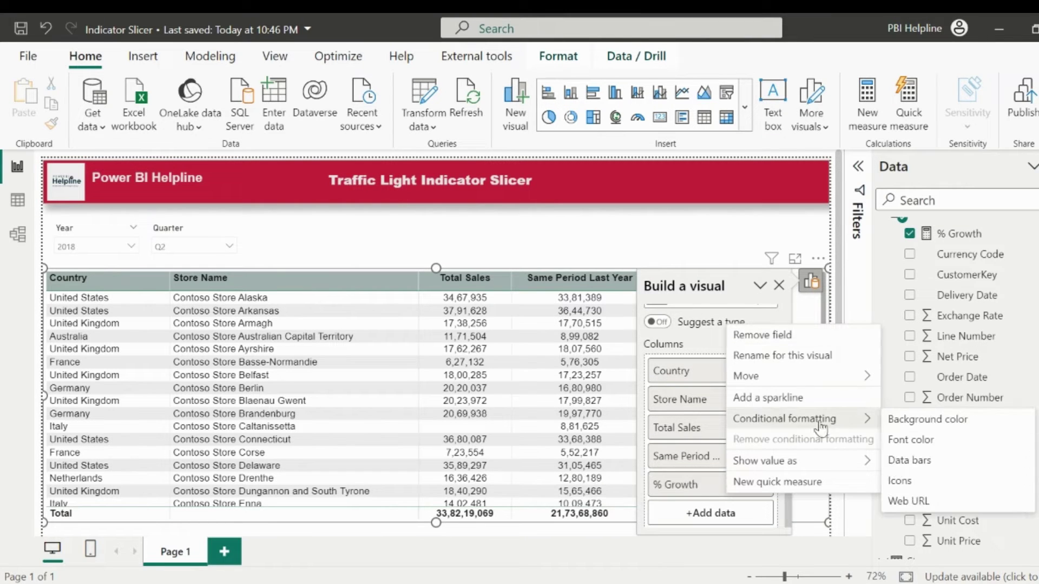
left_click(890, 478)
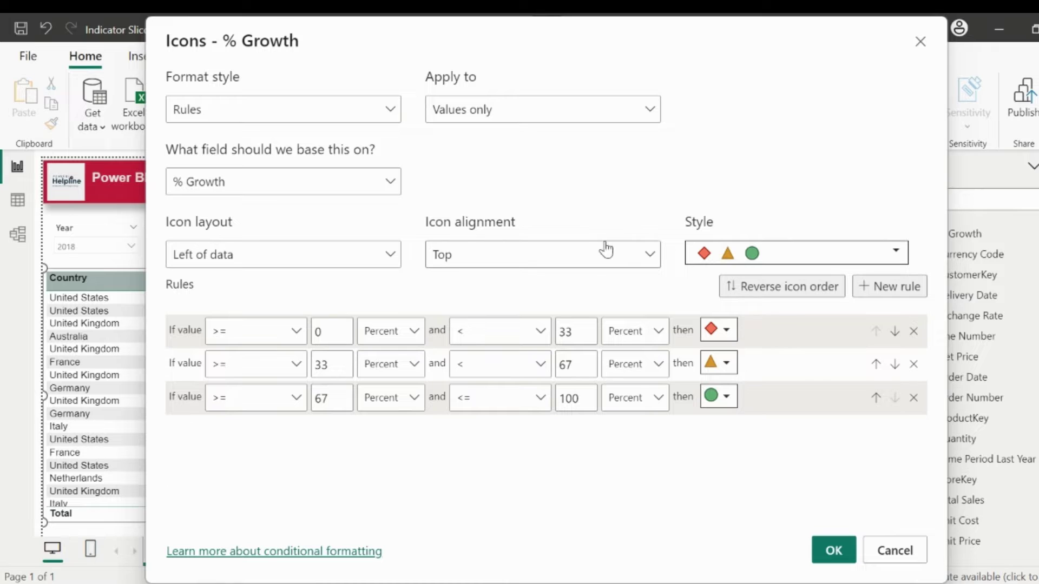
left_click(922, 42)
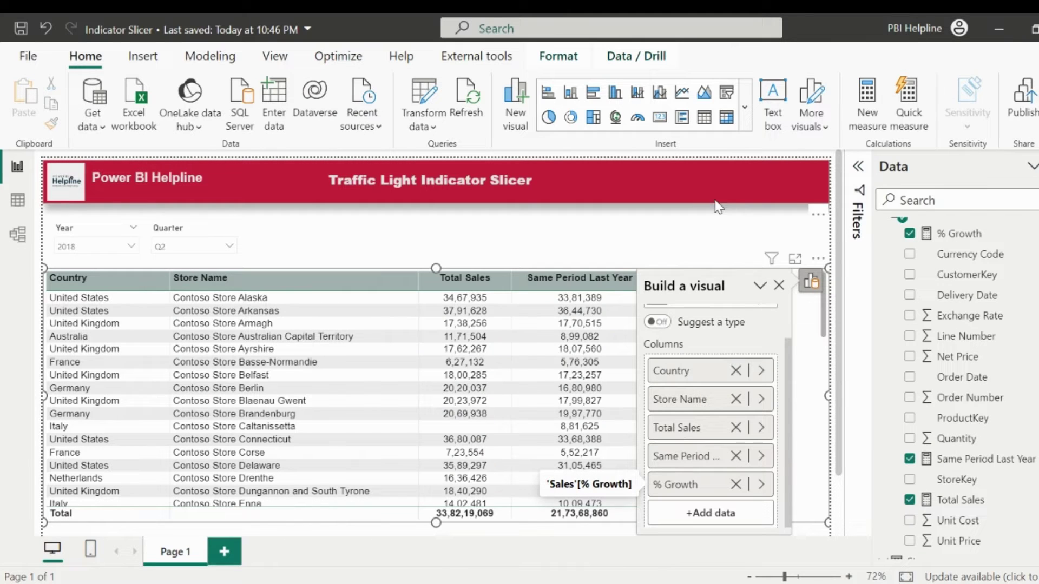
left_click(668, 233)
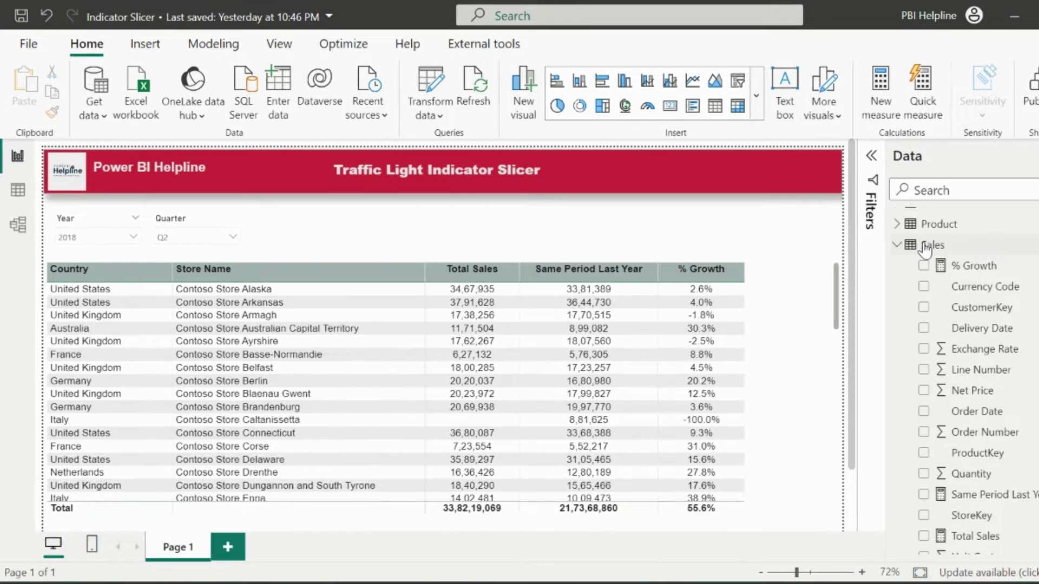
Step: Create a new Sales measure named Status starting with SWITCH(TRUE(),
right_click(928, 244)
key("Escape")
left_click_drag(169, 153, 108, 160)
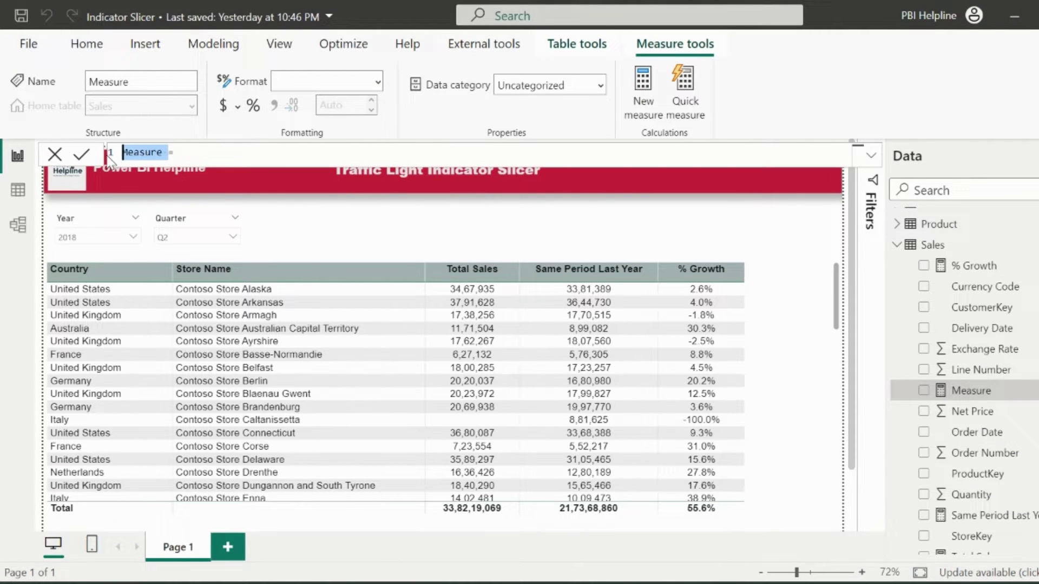
type("Status")
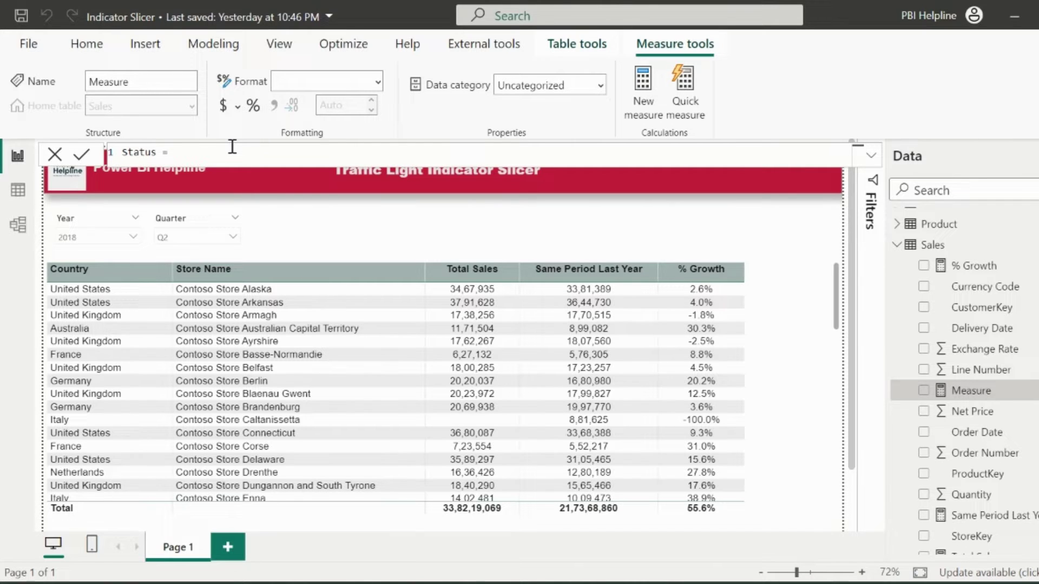
key("shift+Return")
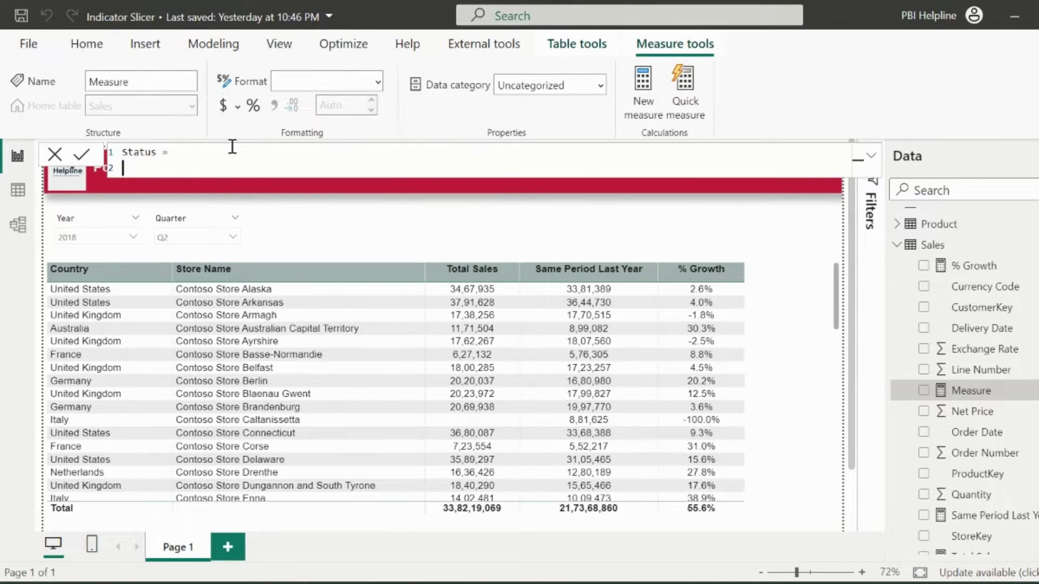
type("sw")
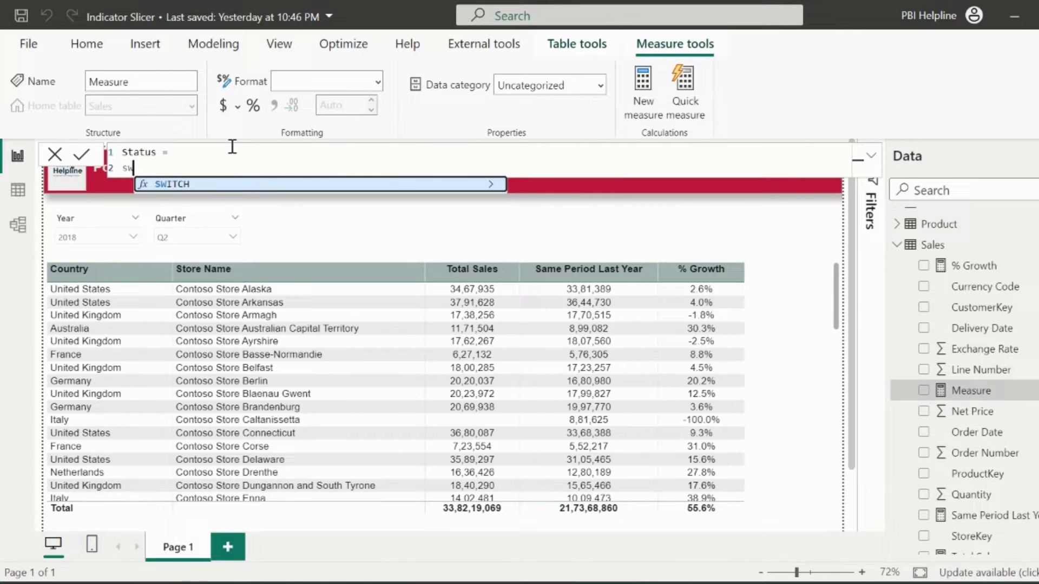
key("BackSpace")
type("w")
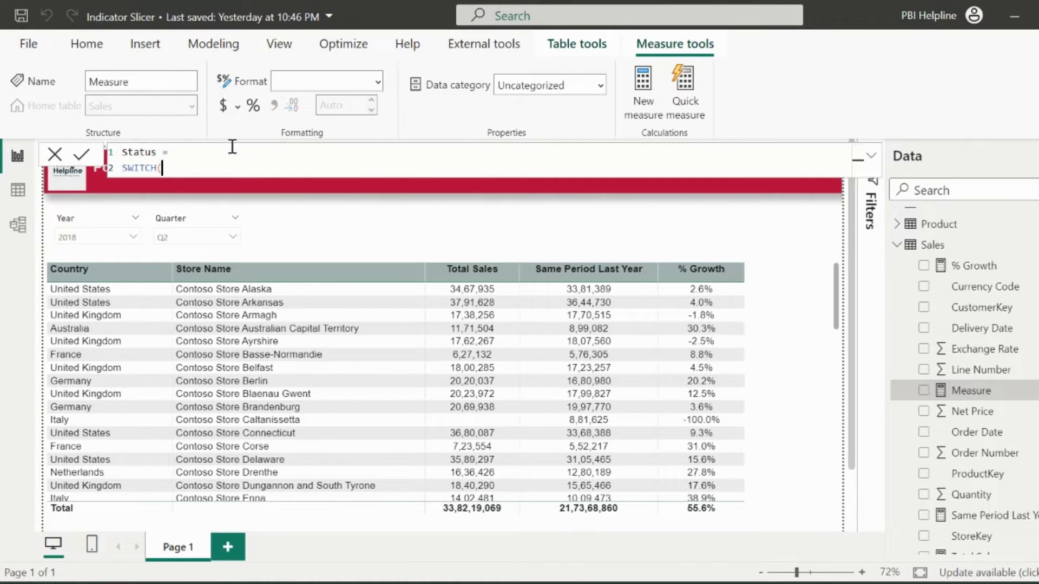
key("Tab")
key("shift+Return")
type("tru")
key("Tab")
type("),")
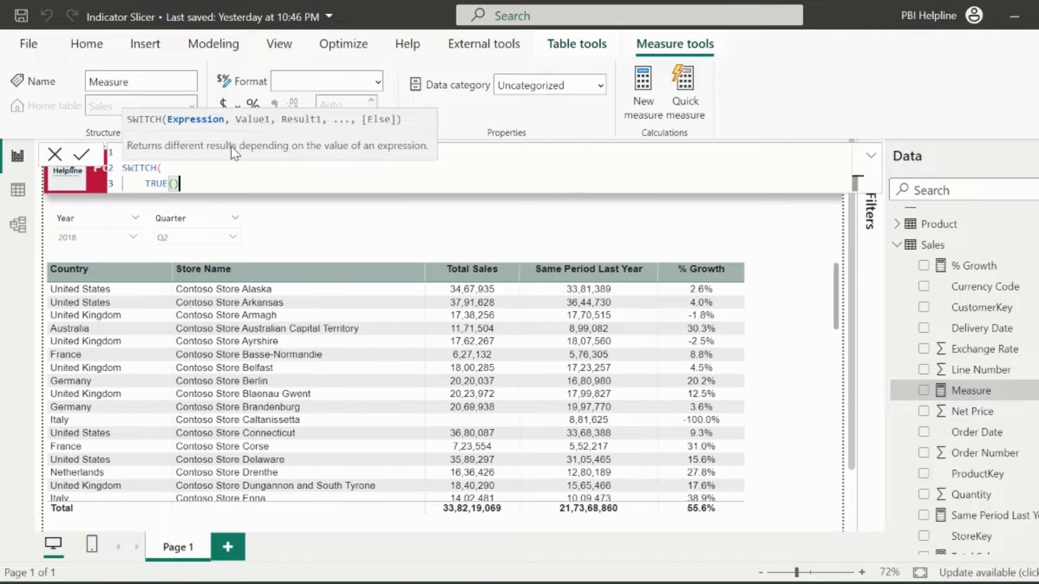
key("shift+Return")
Step: Add SWITCH conditions: % Growth < 0 returns 1, 0 to under 0.2 returns 2
type("grow")
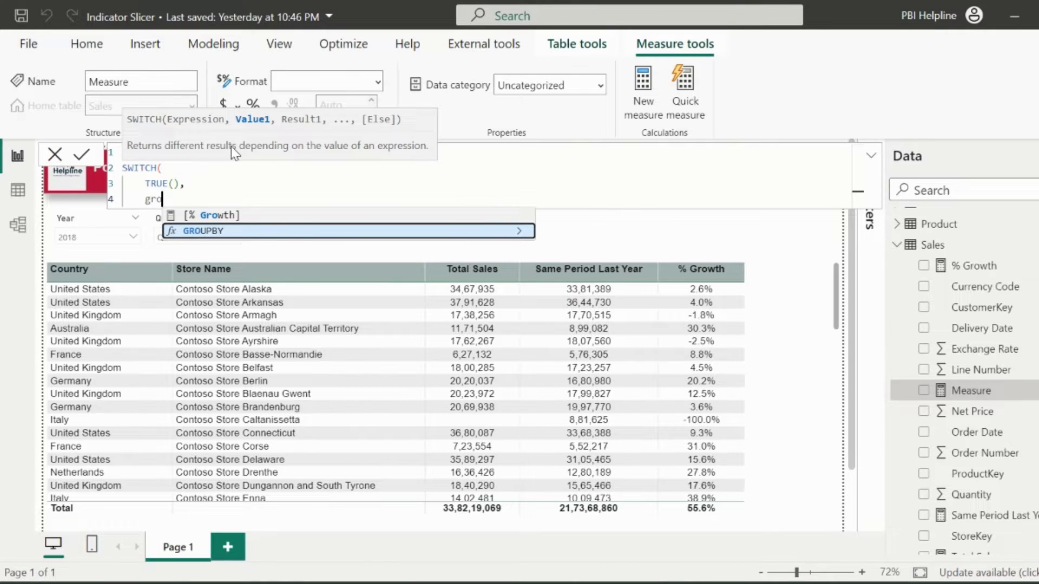
key("Tab")
type("< ")
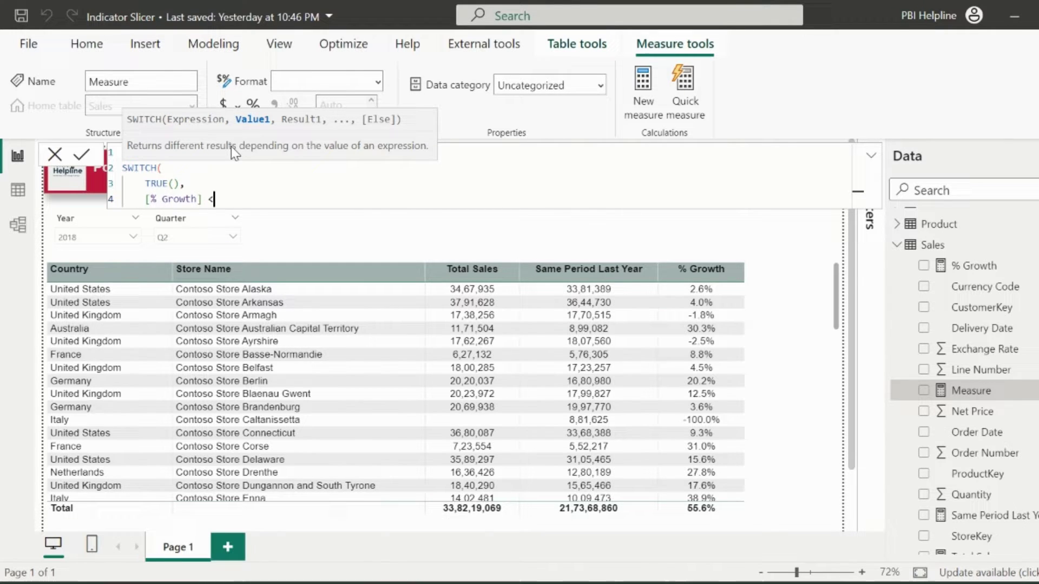
type("0 ,1,")
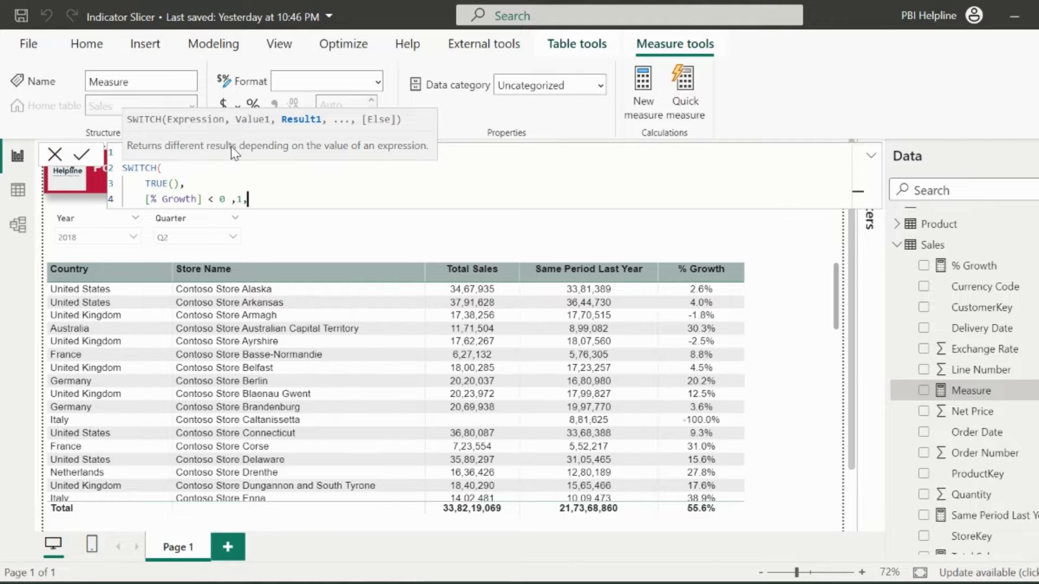
key("Return")
type("gro")
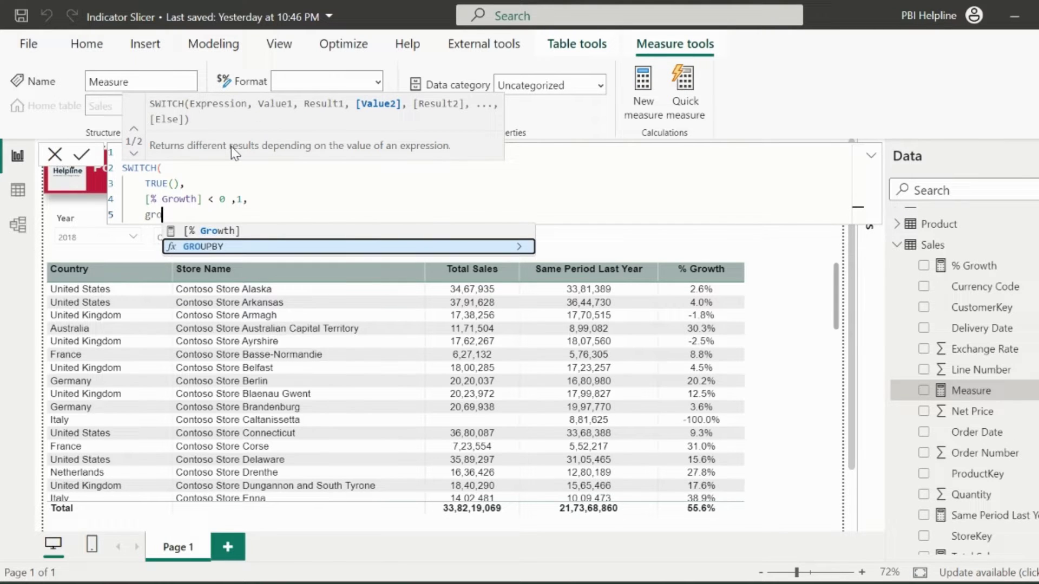
key("Tab")
type(">= 0")
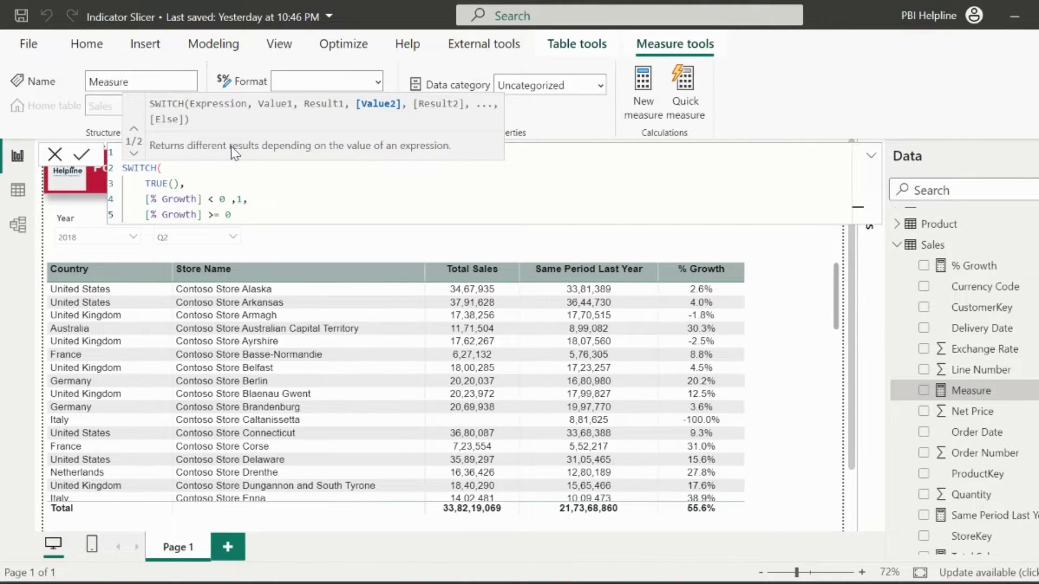
type(" && gro")
key("Tab")
type("< 0.2")
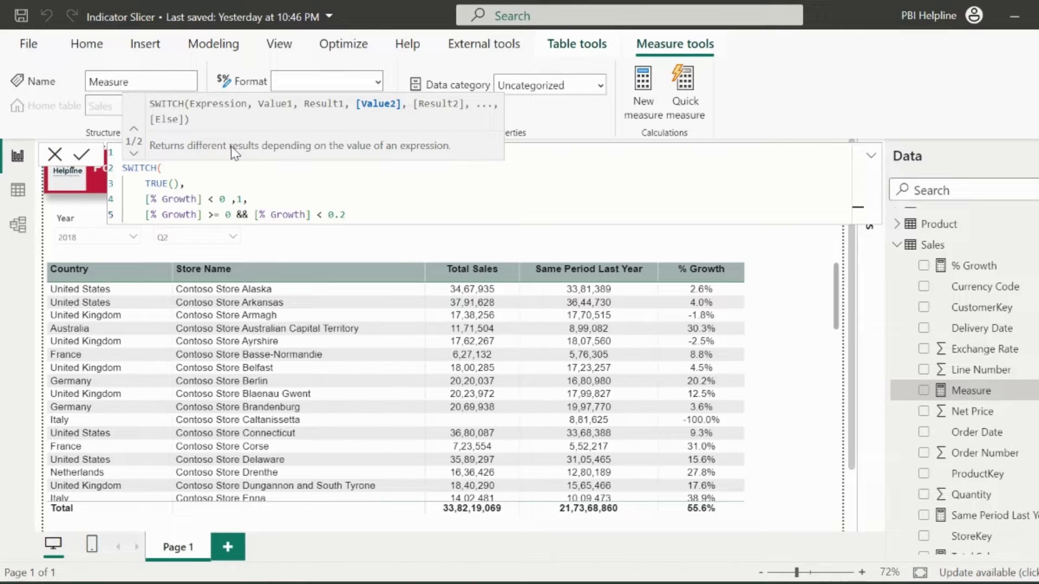
type(", 2,")
Step: Add the % Growth >= 0.2 returns 3 condition, close SWITCH and commit the measure
key("Return")
type("gro")
key("Tab")
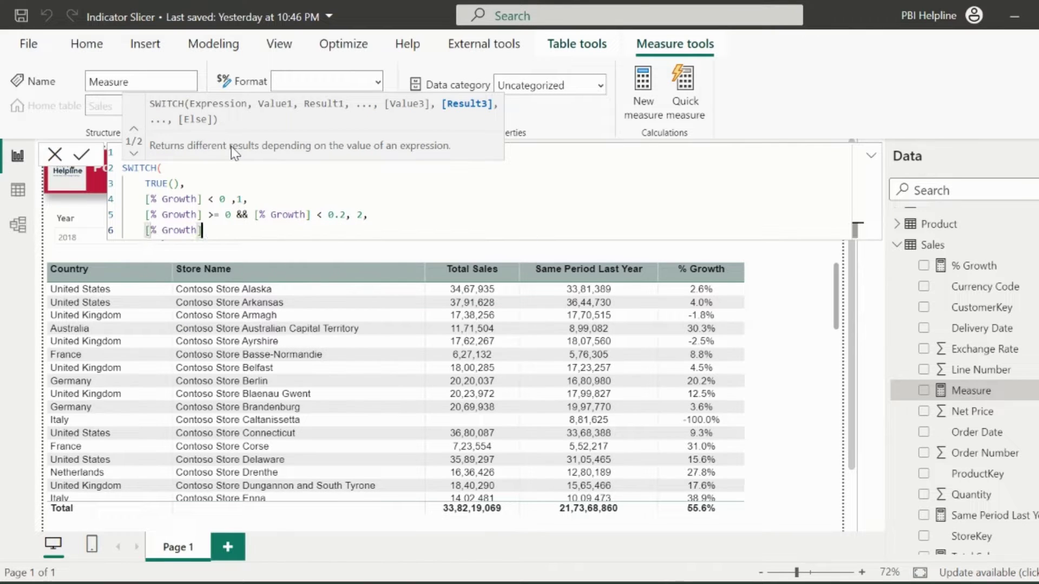
type(">= 0")
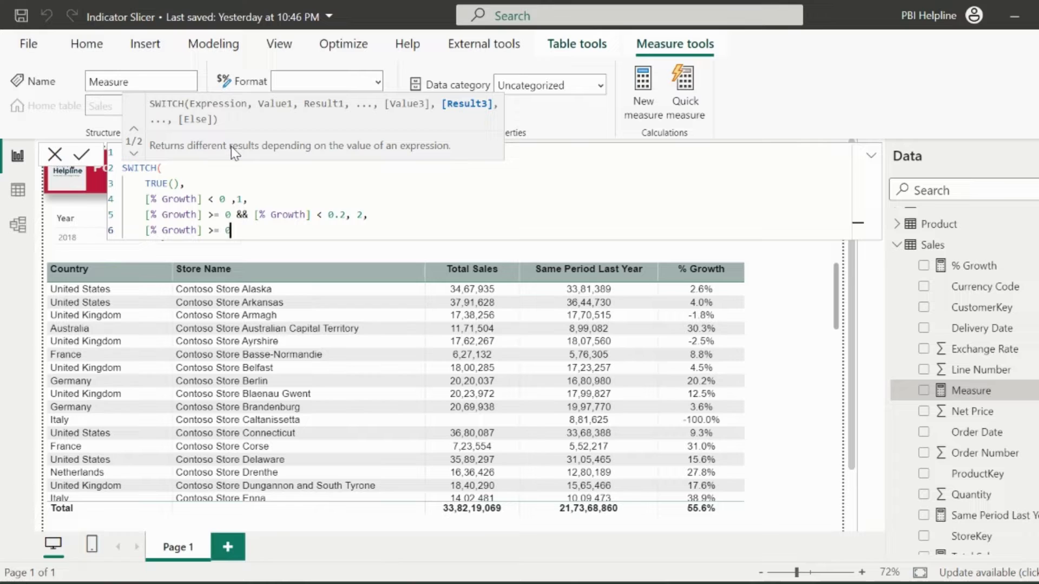
type(".2, ")
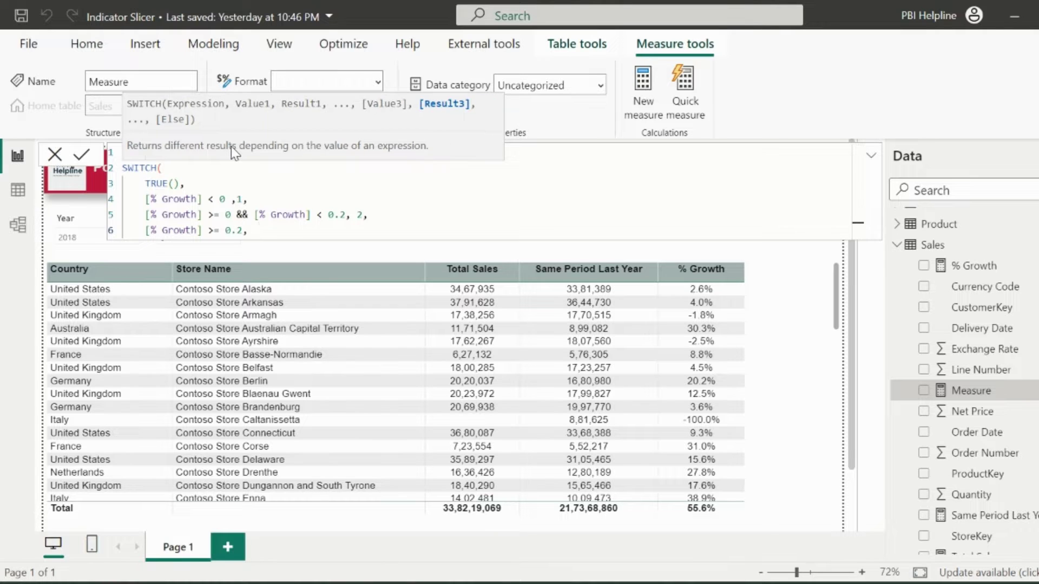
type("3")
key("Return")
type(")")
key("Return")
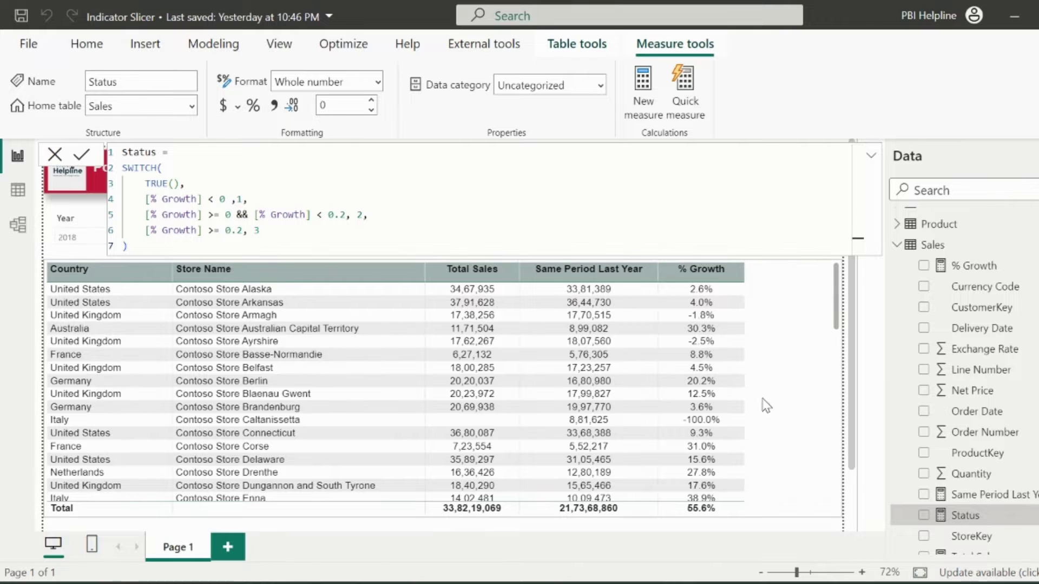
Step: Add the Status measure as a column in the store table and widen that column
left_click(924, 515)
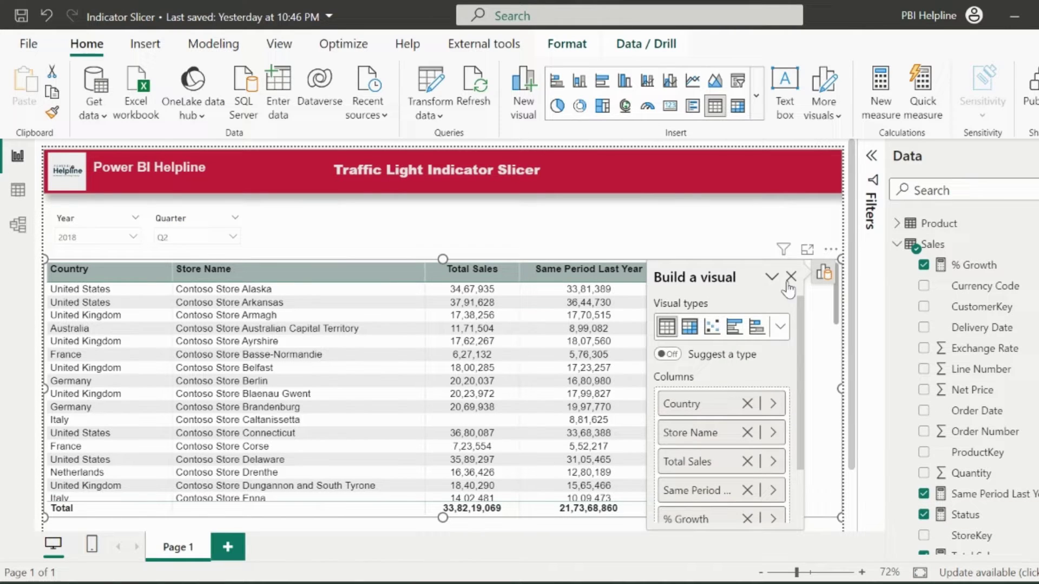
left_click(780, 275)
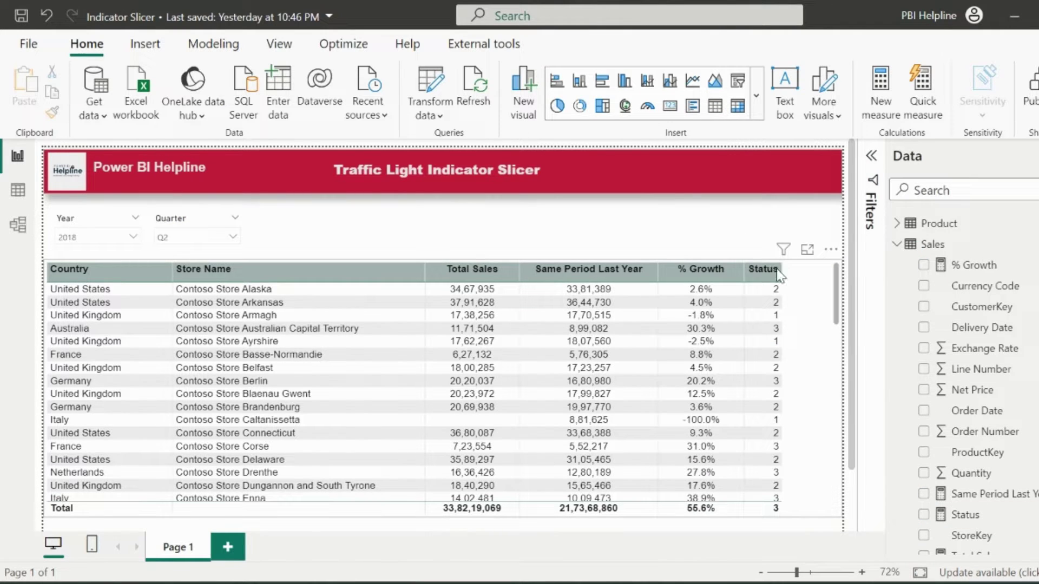
left_click_drag(781, 270, 796, 271)
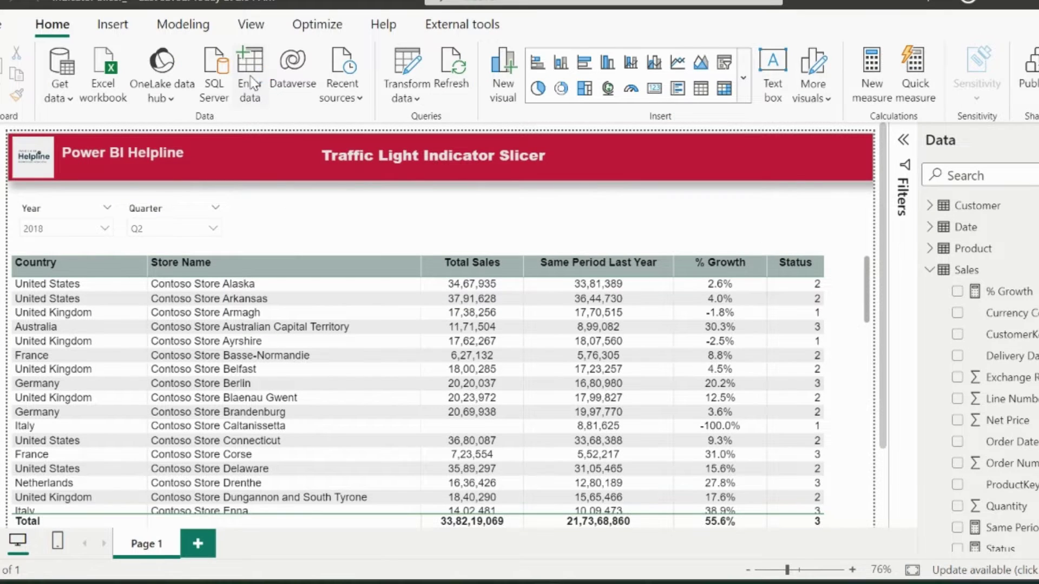
Step: Start a manually entered table and name it Indicator
left_click(250, 86)
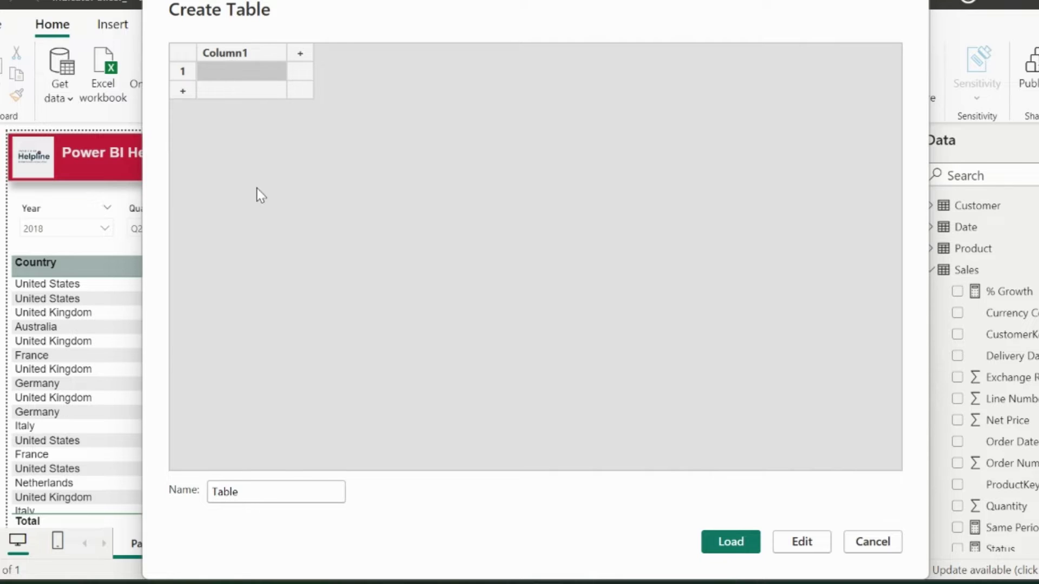
double_click(255, 490)
key("BackSpace")
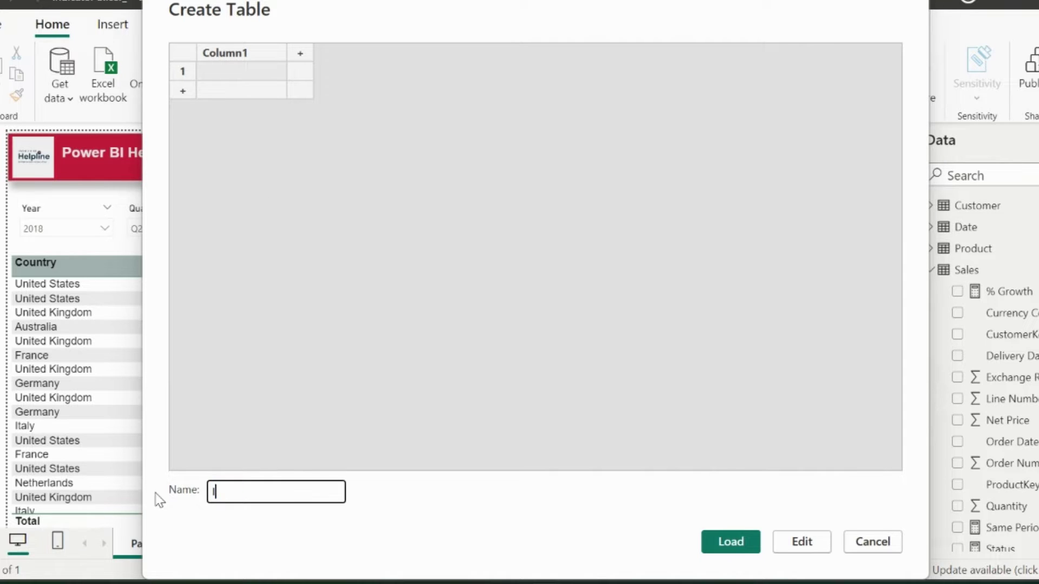
type("Indicator")
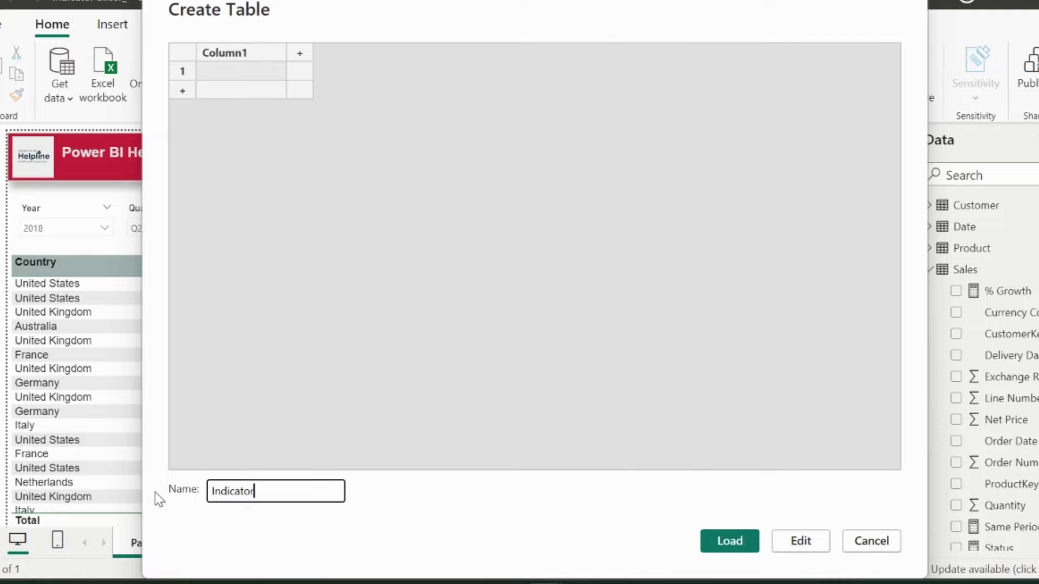
Step: Rename the first column StatusID, enter values 1, 2, 3, and add a second column
double_click(263, 56)
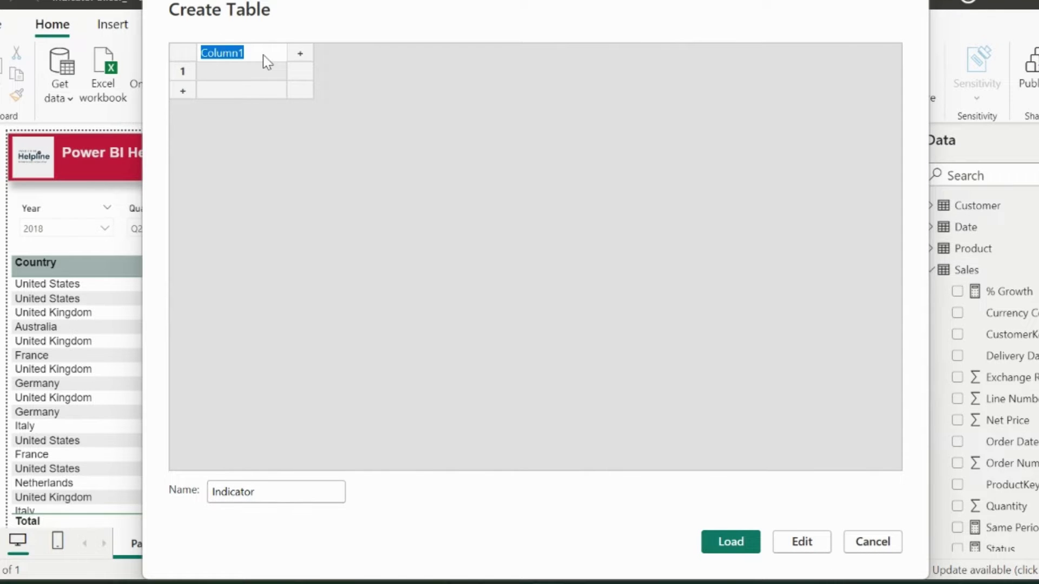
type("StatusID")
key("Return")
type("1")
key("Return")
type("2")
key("Return")
type("3")
left_click(300, 53)
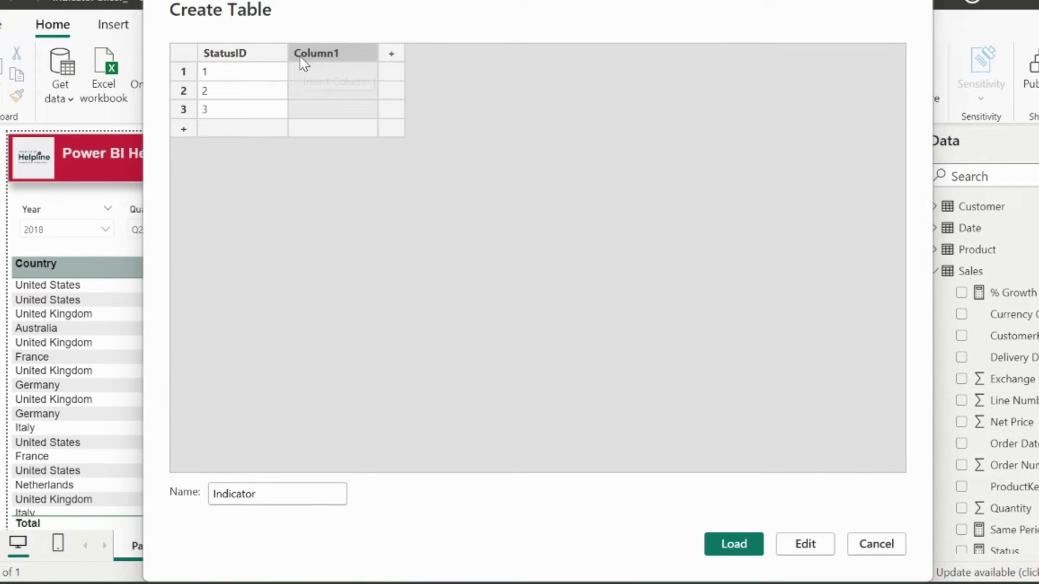
Step: Name the column Indicator, paste red, yellow and green circle emojis into rows 1–3, and load the table
type("Indi")
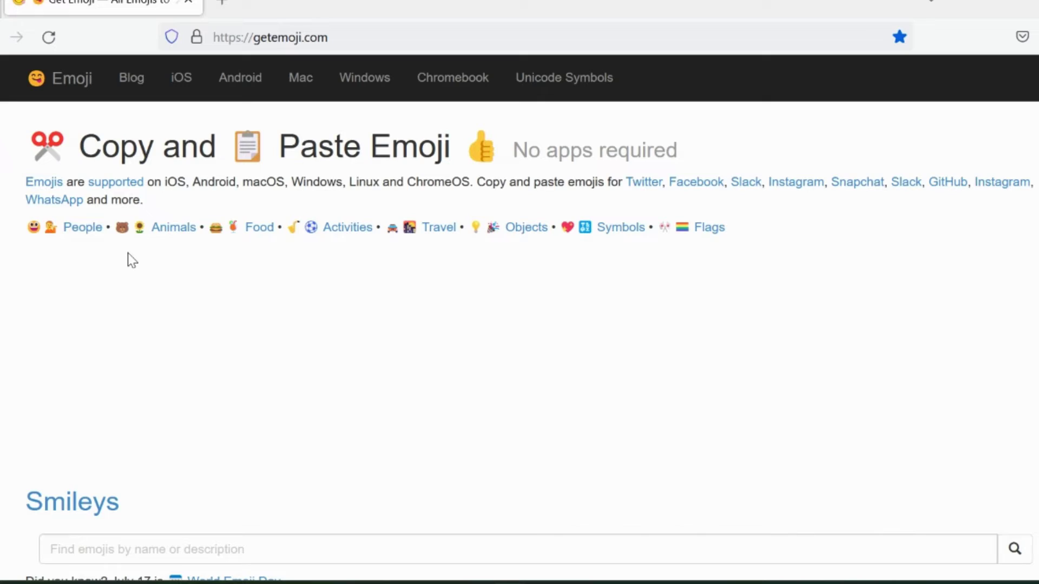
scroll(127, 252, "down", 20)
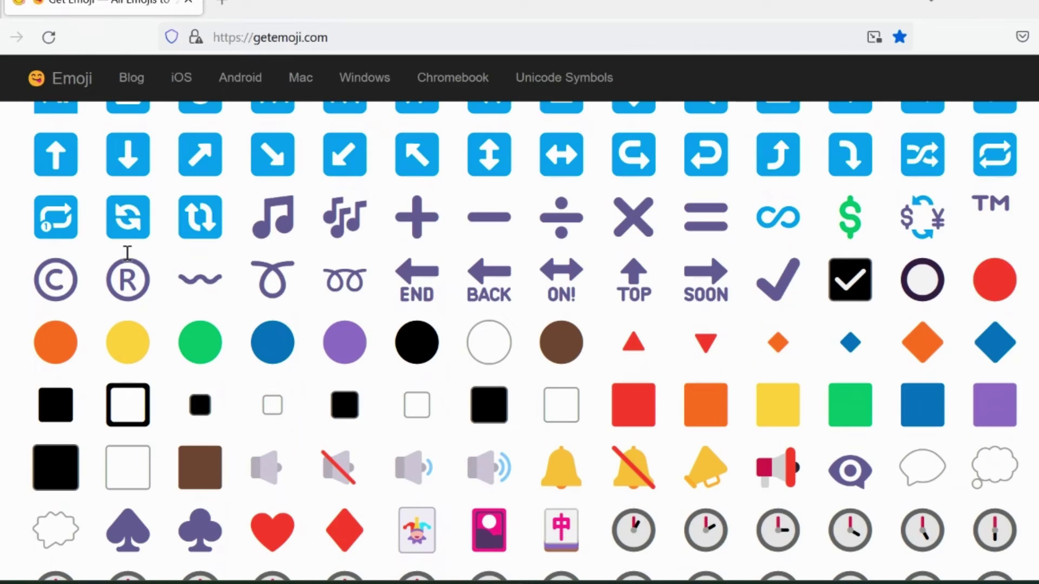
left_click(989, 273)
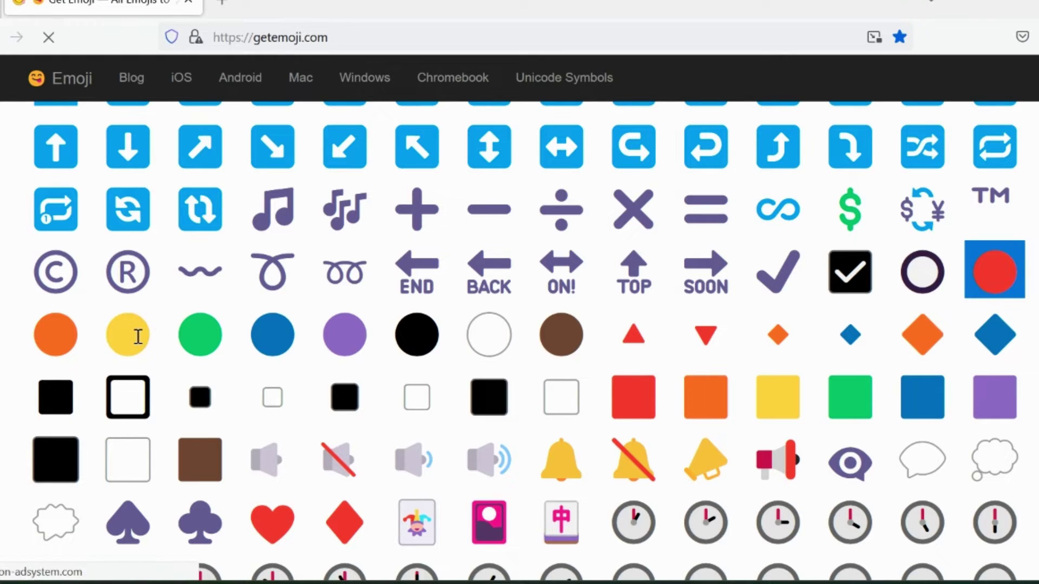
left_click(135, 332)
left_click(307, 90)
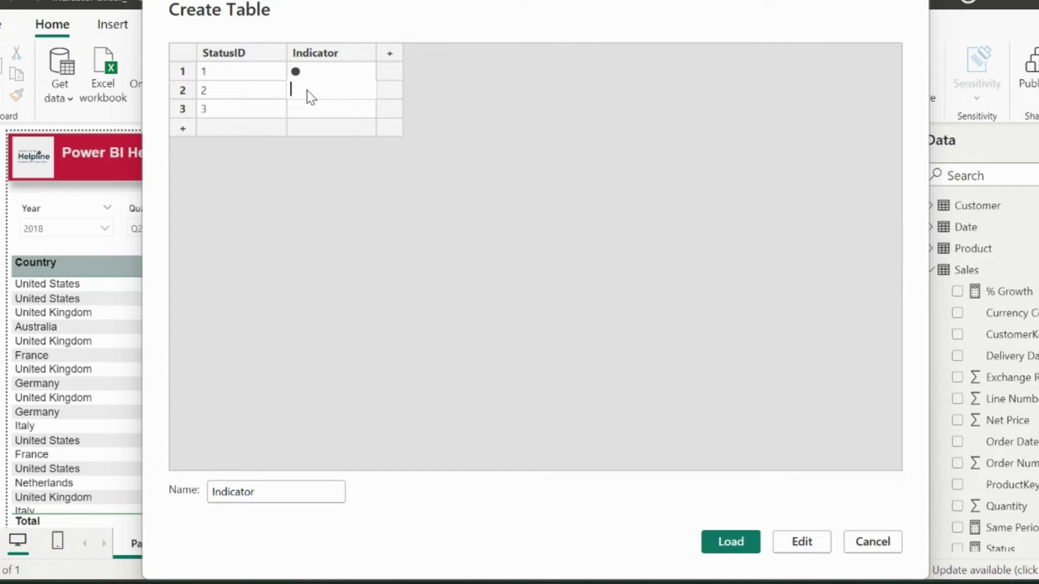
left_click(200, 336)
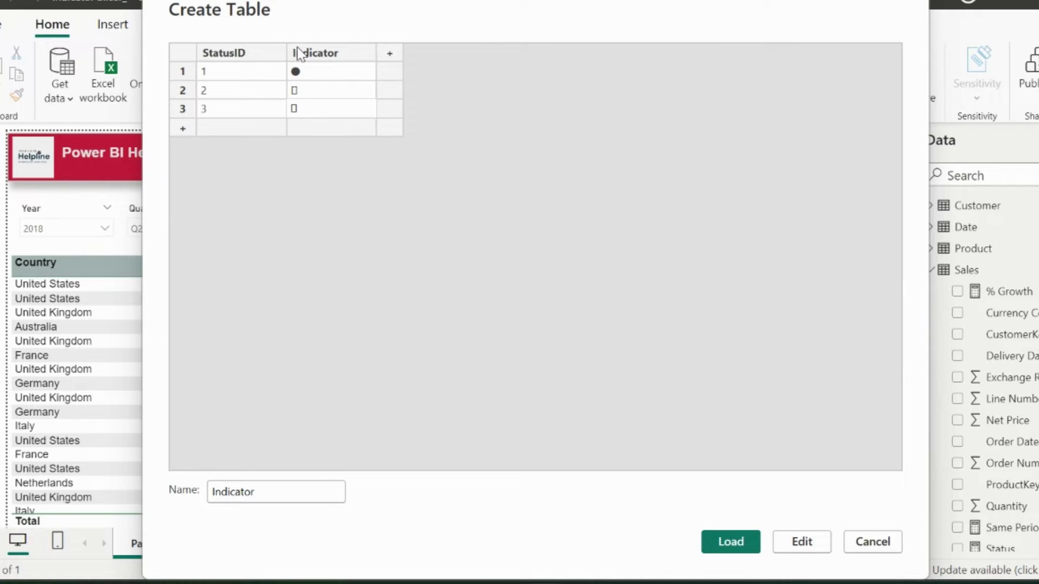
left_click(362, 196)
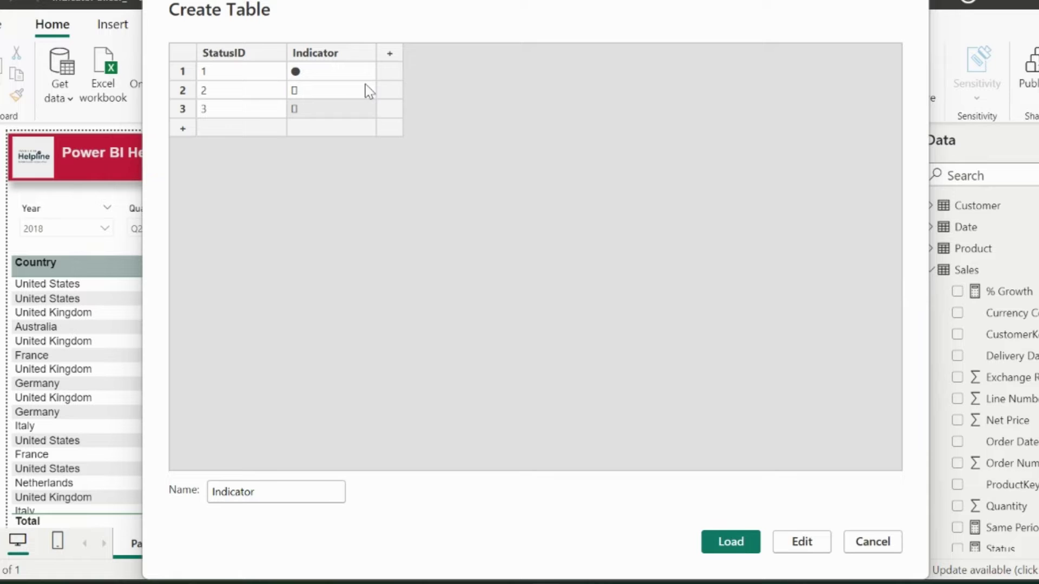
left_click(730, 542)
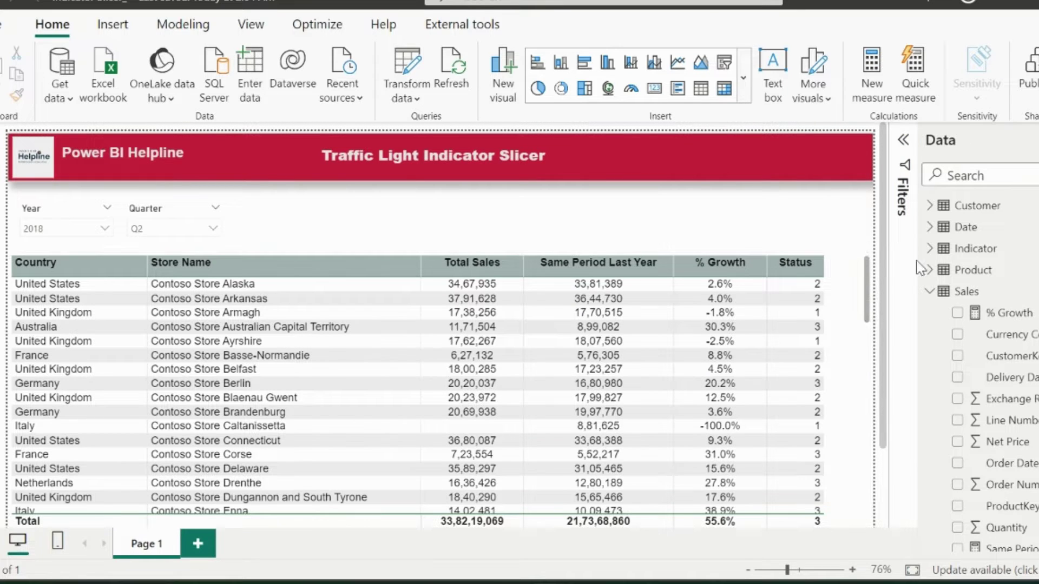
Step: Put the Indicator field on the report as a slicer visual
left_click(929, 292)
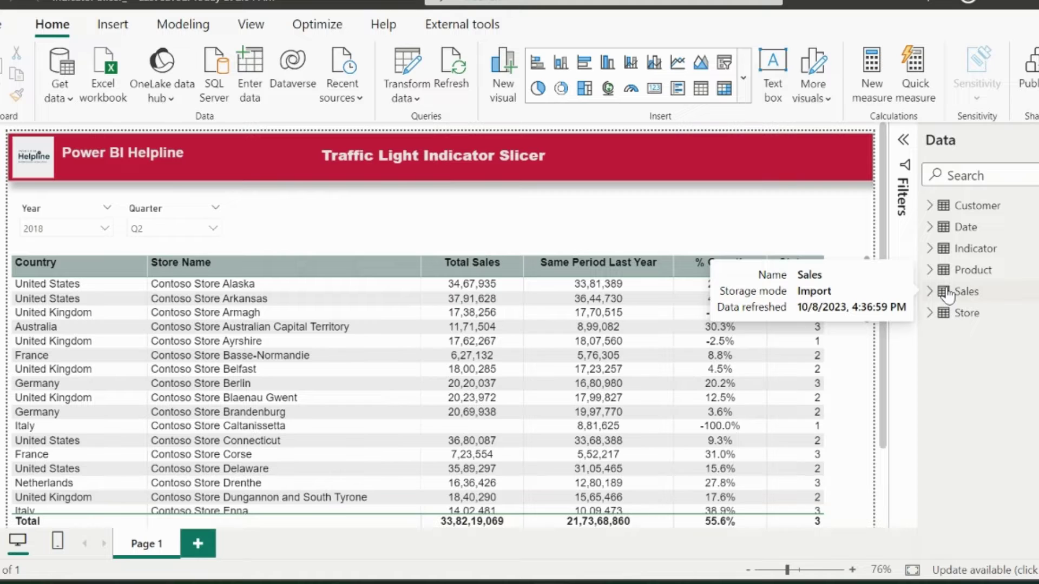
left_click(967, 249)
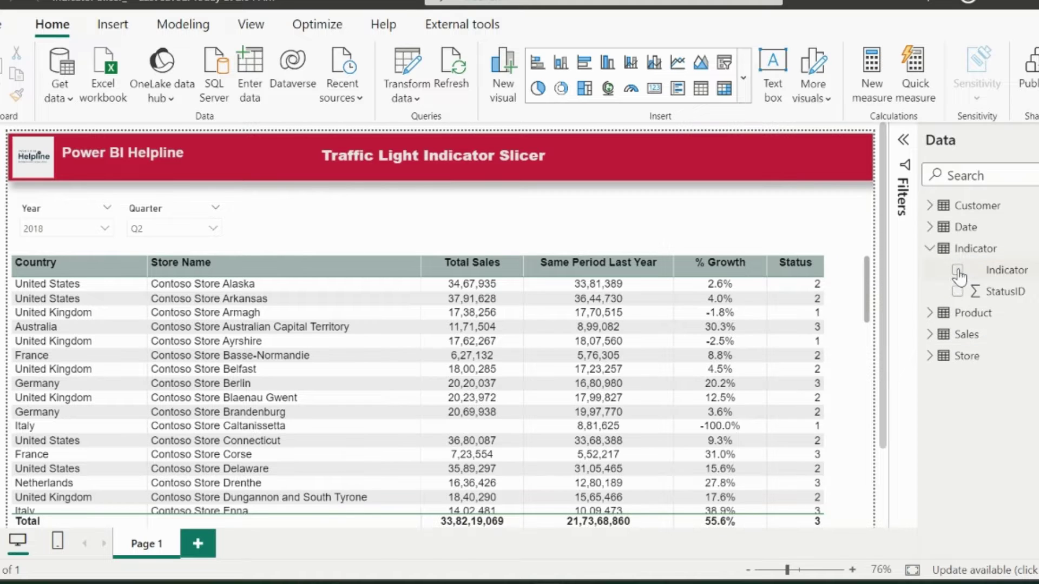
left_click(957, 269)
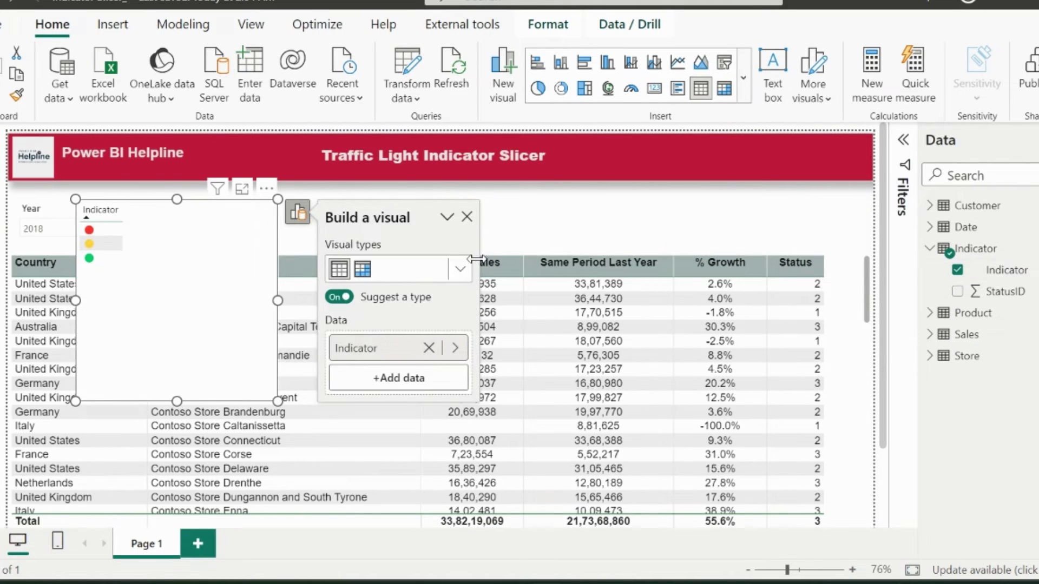
left_click(461, 269)
left_click(370, 413)
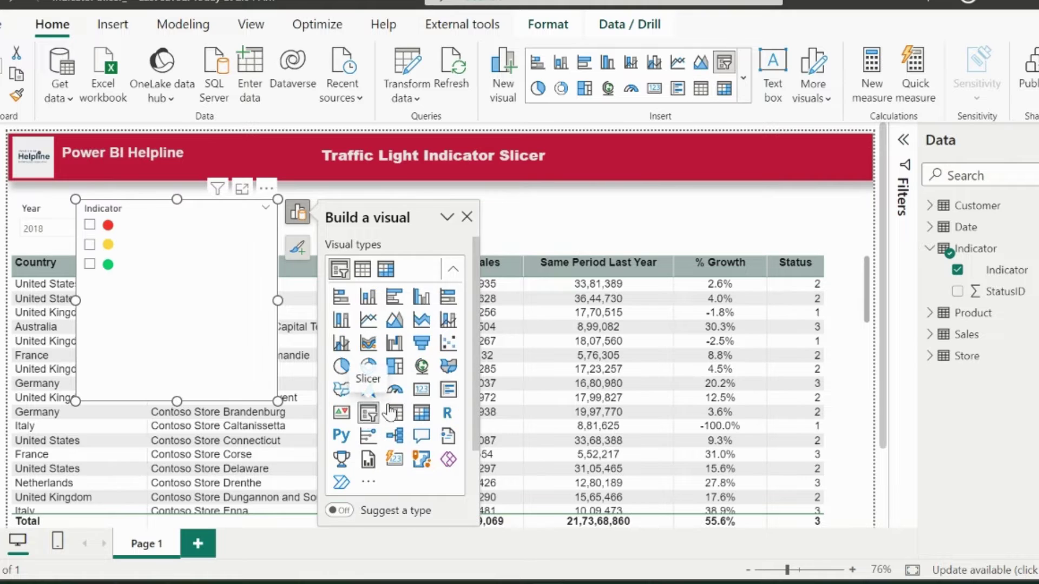
Step: Set the slicer style to Tile, hide its header, and size it at the report's top right
left_click(974, 324)
left_click(1000, 414)
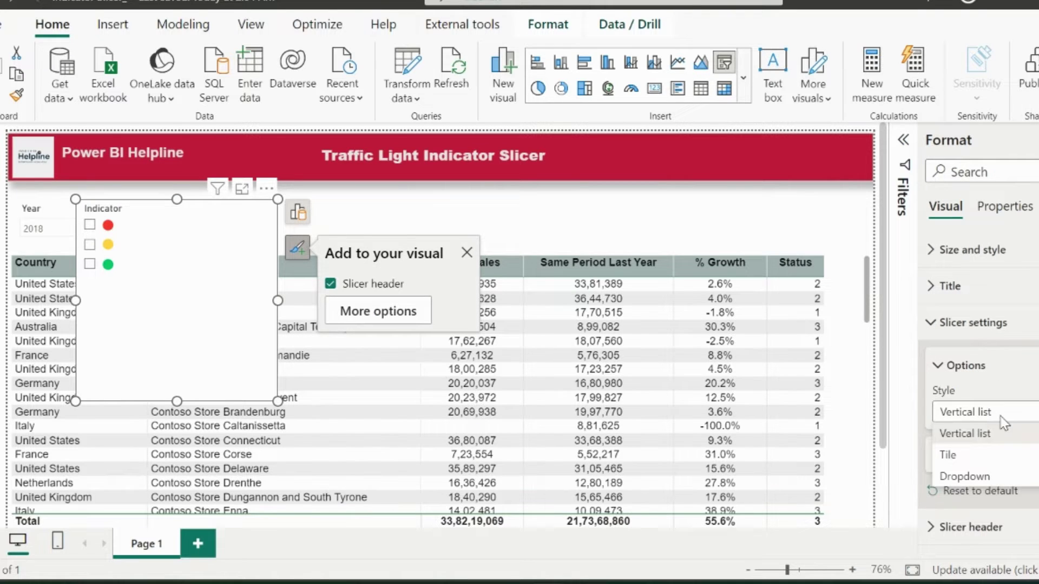
left_click(948, 455)
left_click(330, 284)
left_click_drag(277, 401, 387, 248)
left_click_drag(374, 192, 864, 193)
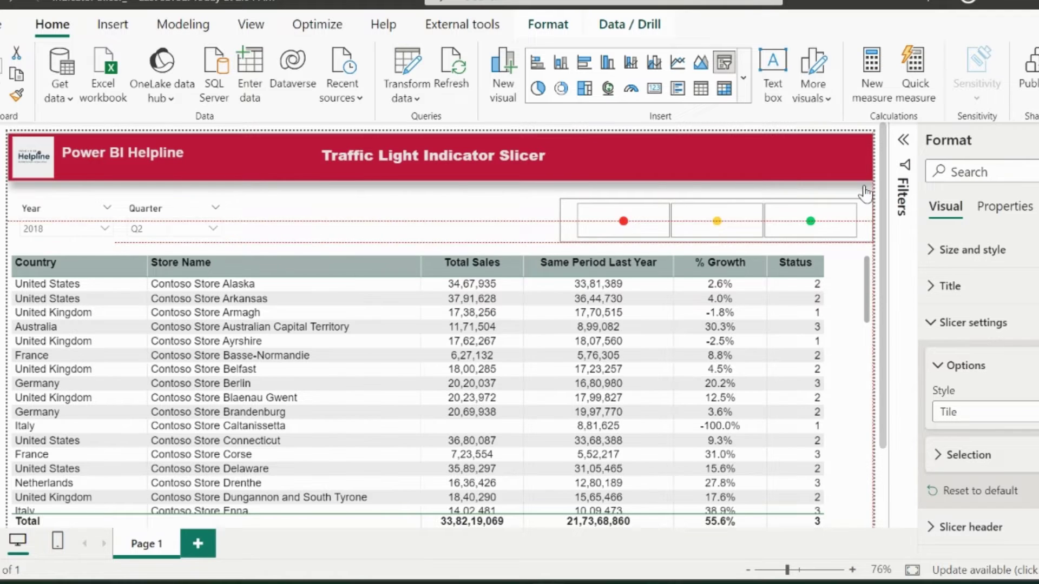
left_click_drag(568, 238, 613, 238)
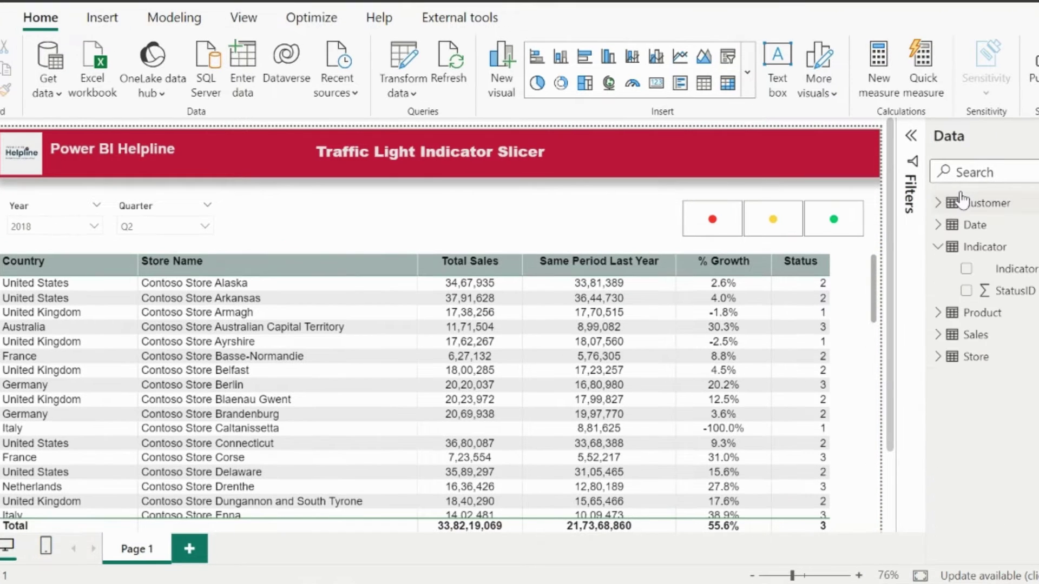
Step: Sort the Indicator field by the StatusID column
left_click(999, 270)
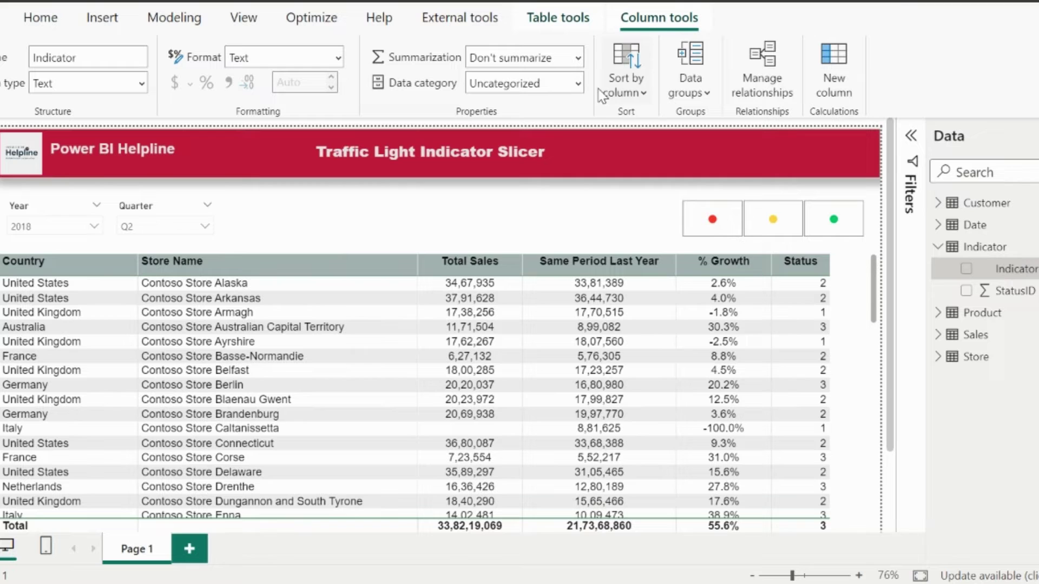
left_click(622, 87)
left_click(631, 151)
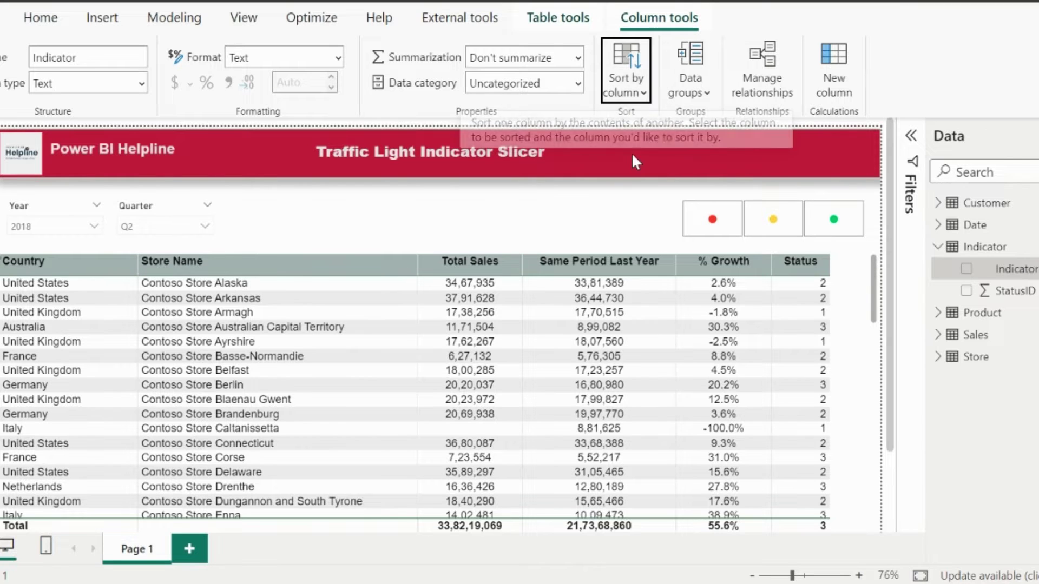
right_click(984, 246)
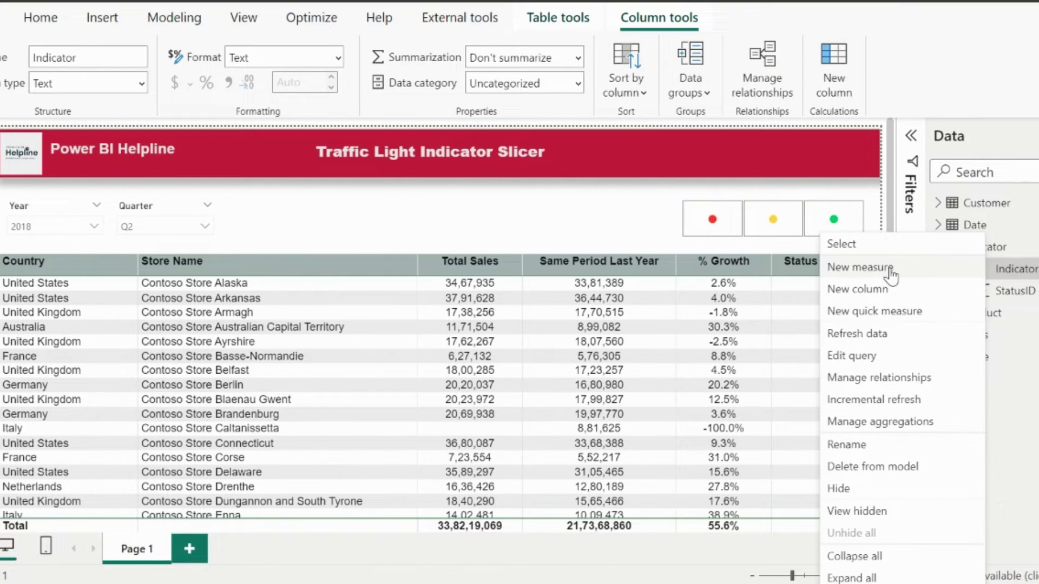
Step: Create a Filter measure in Indicator containing [Status] IN VALUES(Indicator[StatusID])
left_click(890, 271)
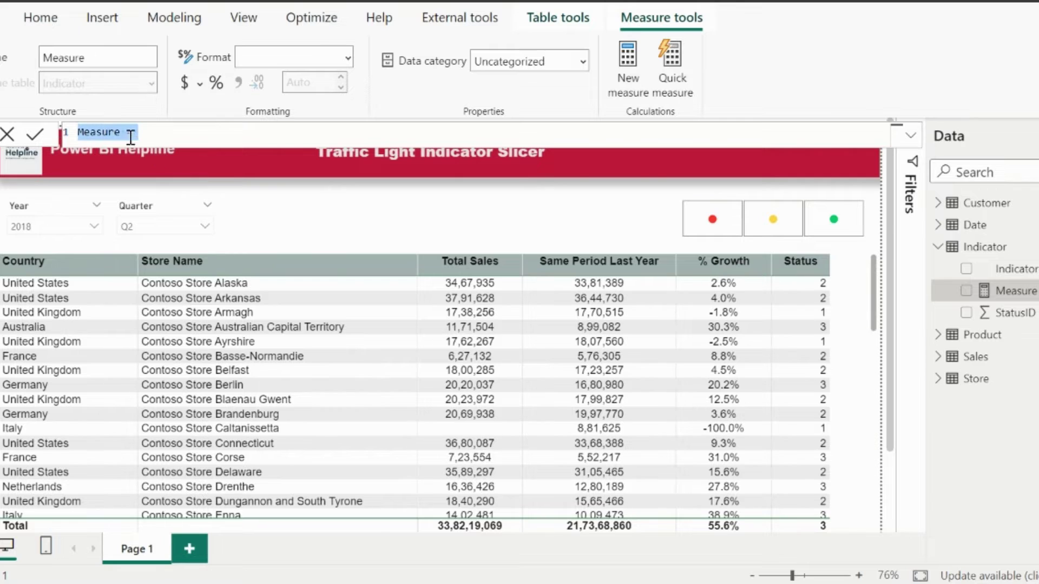
type("Fil")
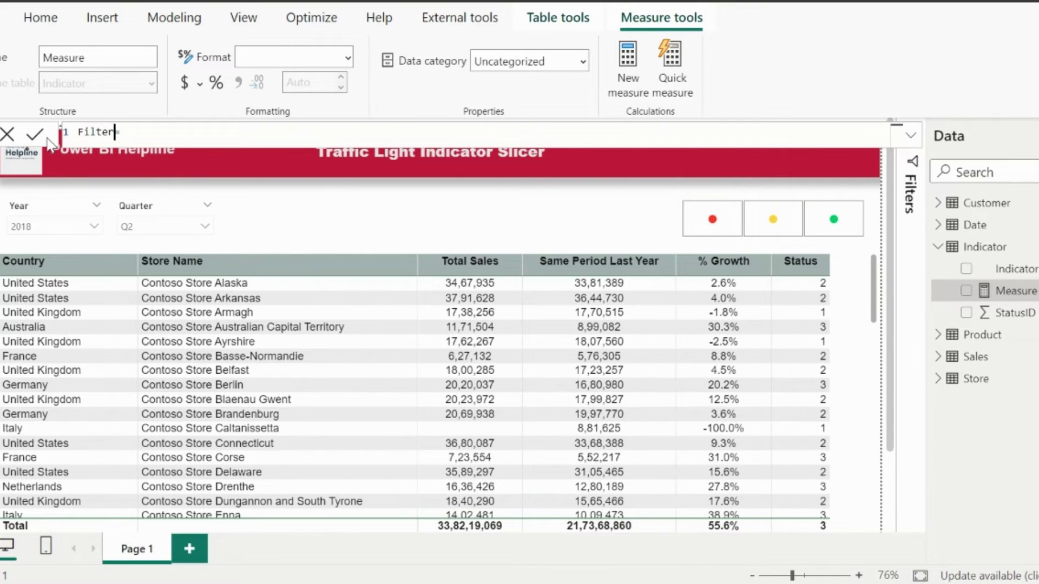
type("ter")
left_click(176, 131)
key("shift+Return")
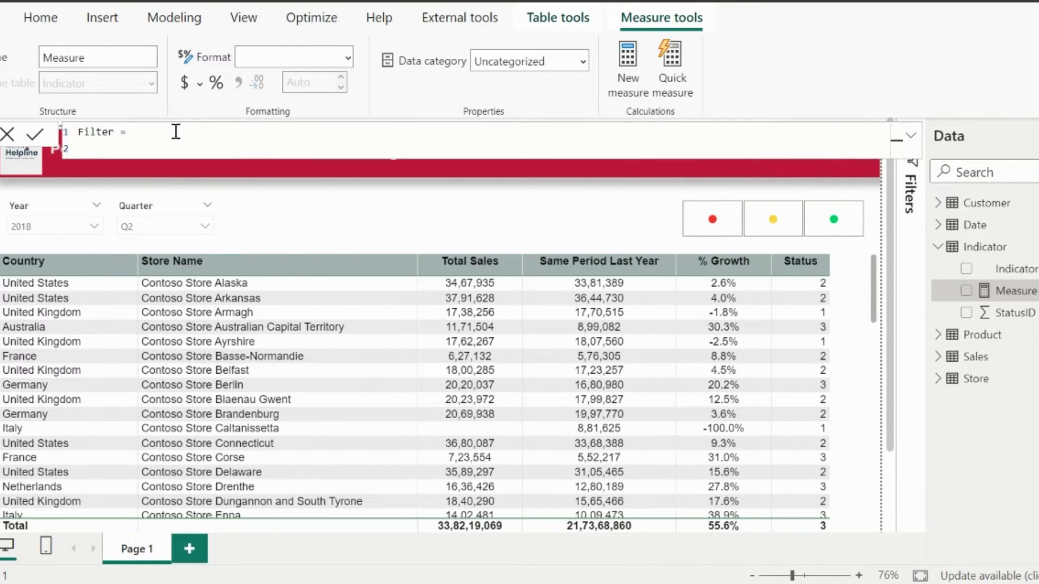
key("shift+Return")
key("shift+Return")
type("[Status] IN values")
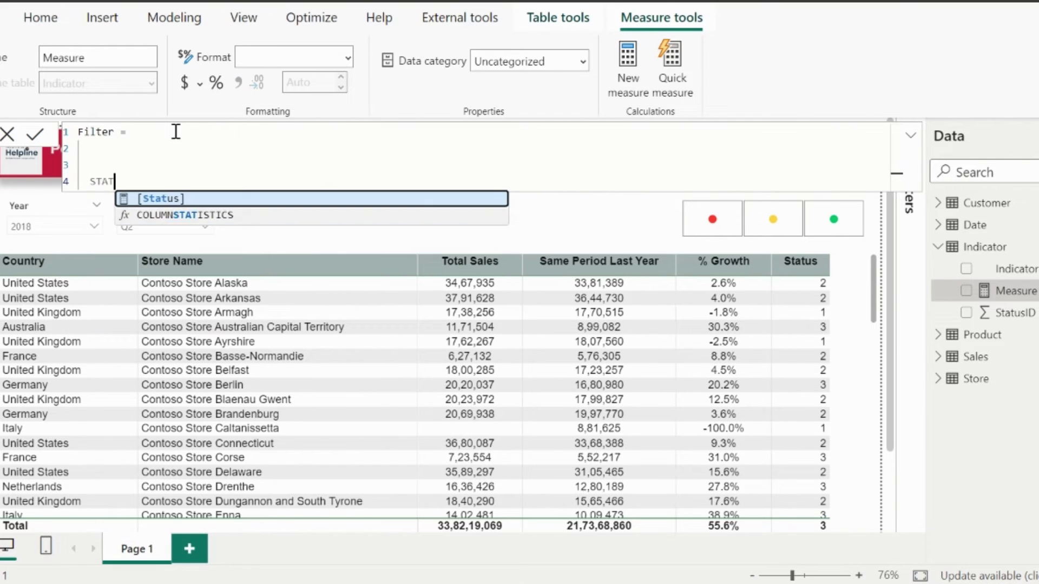
type("(stat")
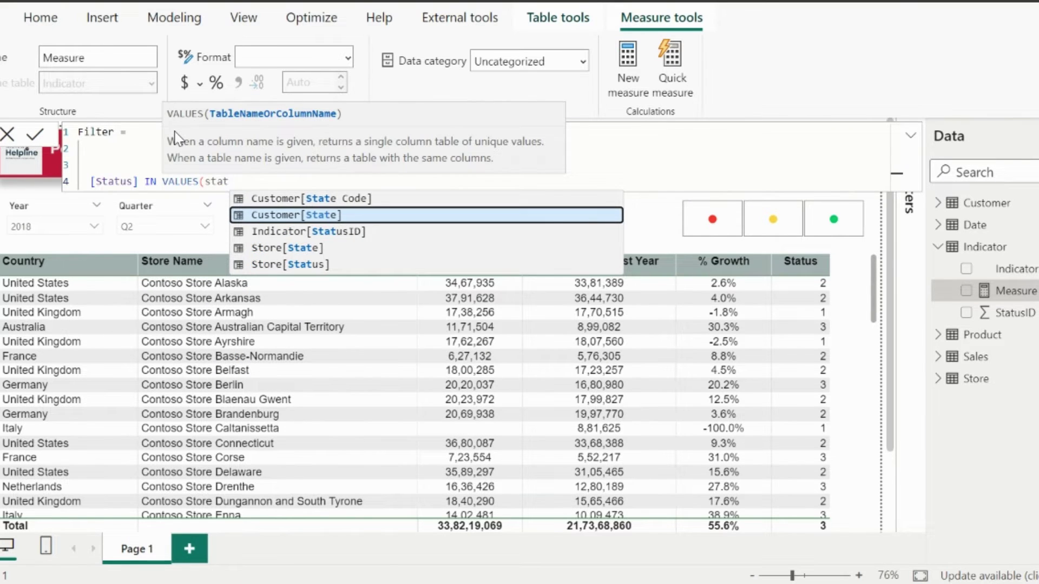
key("Down")
key("Tab")
type(")")
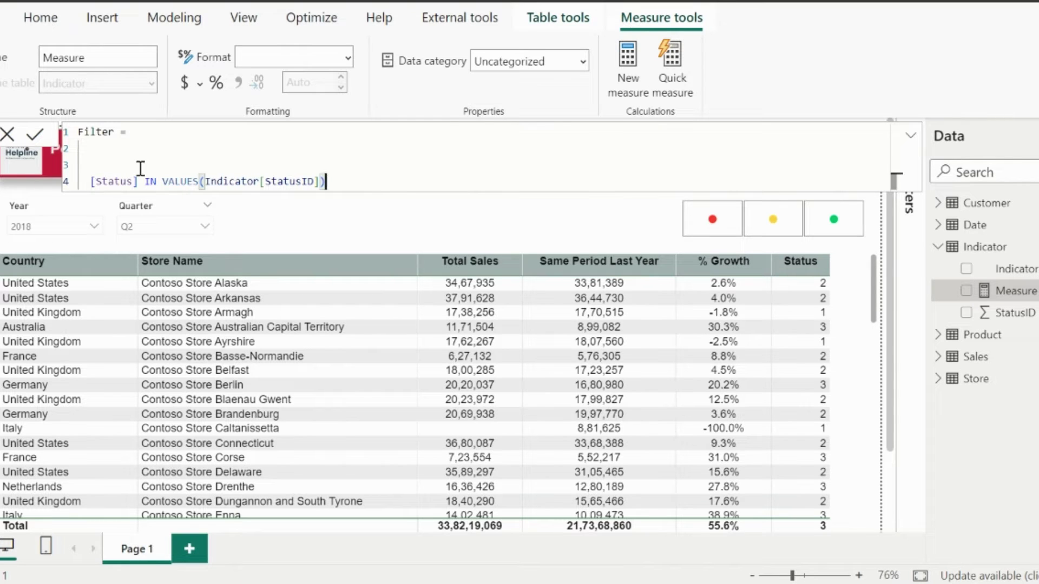
Step: Wrap the status comparison in INT( … )
left_click(103, 166)
type("int(")
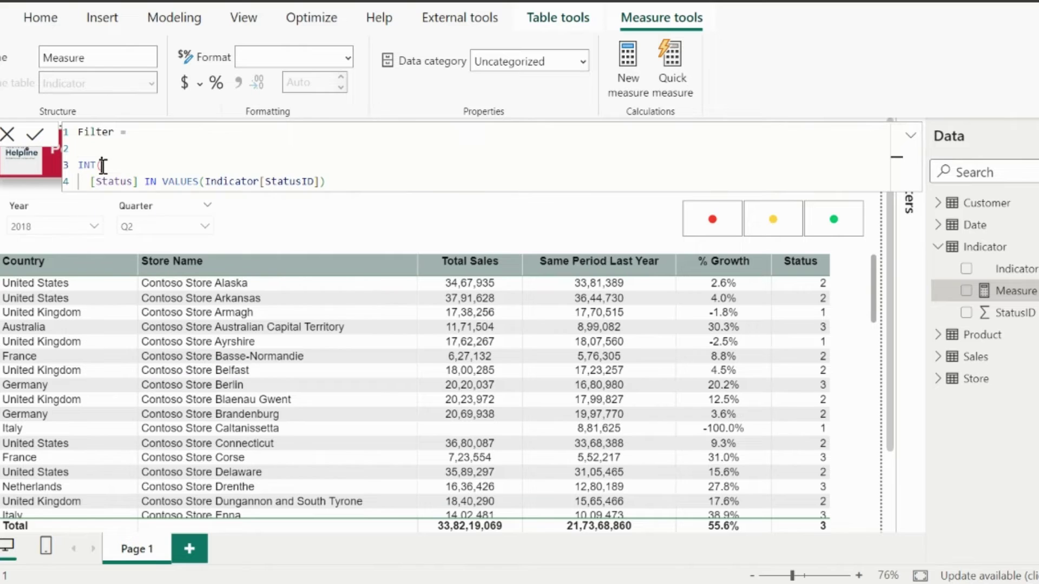
left_click(345, 188)
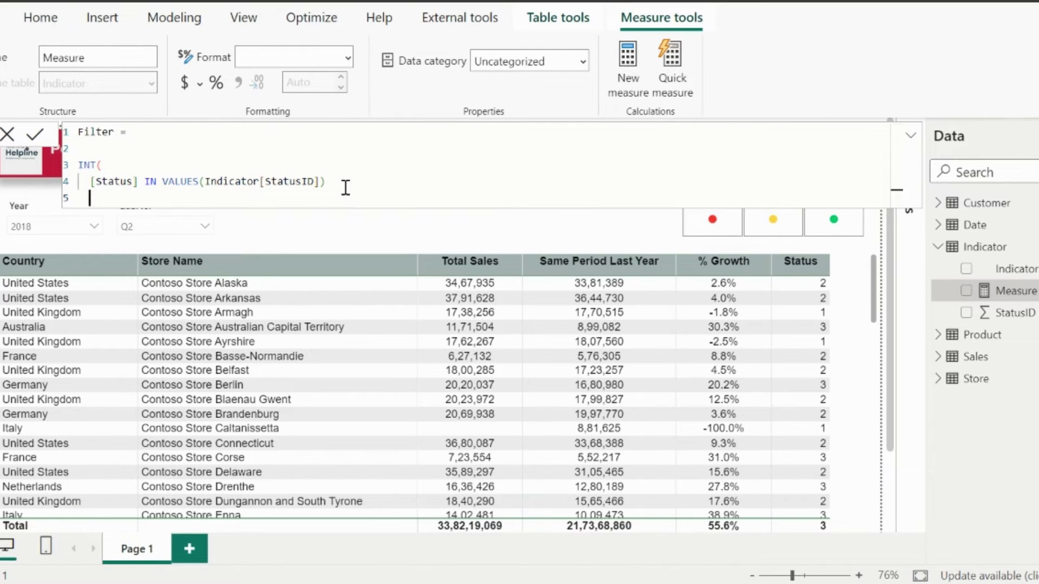
type(")")
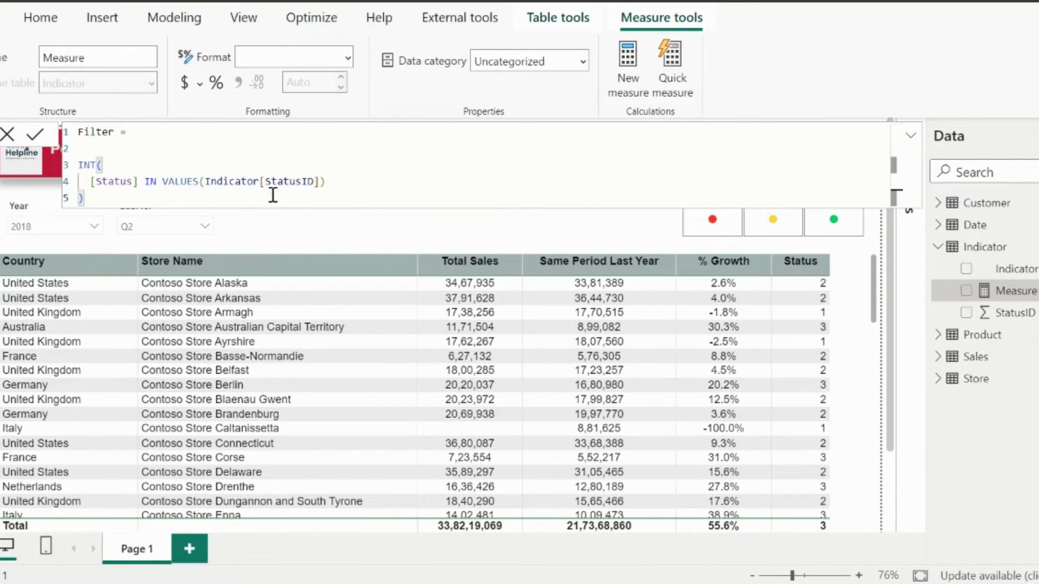
Step: Wrap the INT expression in IF(ISFILTERED(Indicator), …, 1)
left_click(128, 147)
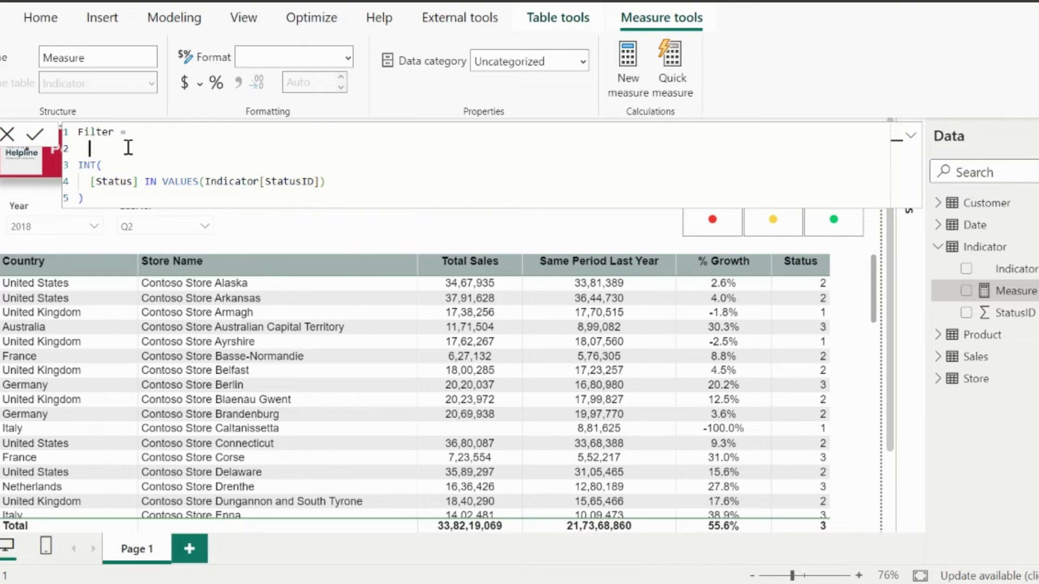
key("shift+Return")
type("IF(")
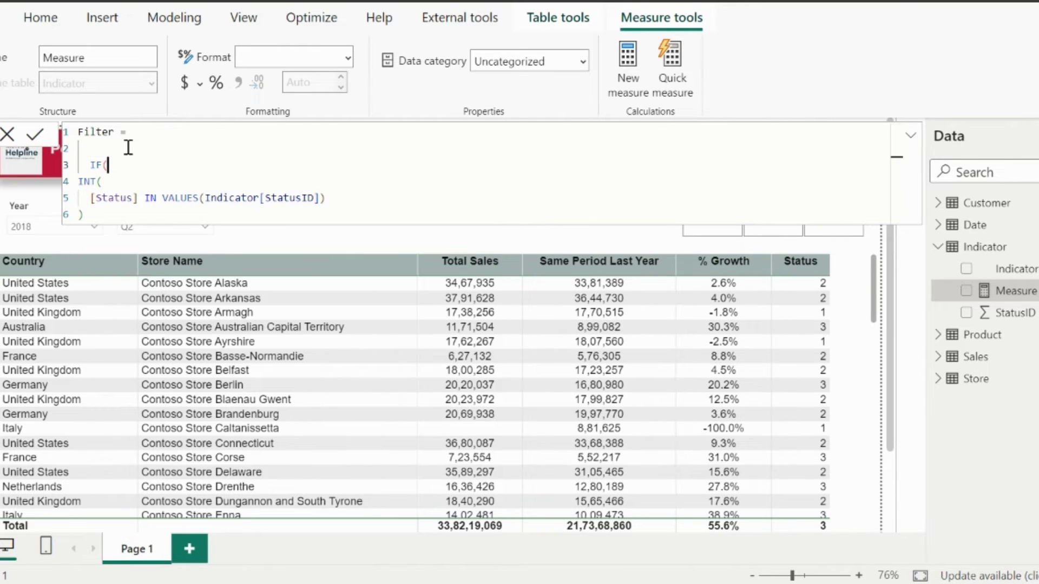
key("shift+Return")
type("isfilter")
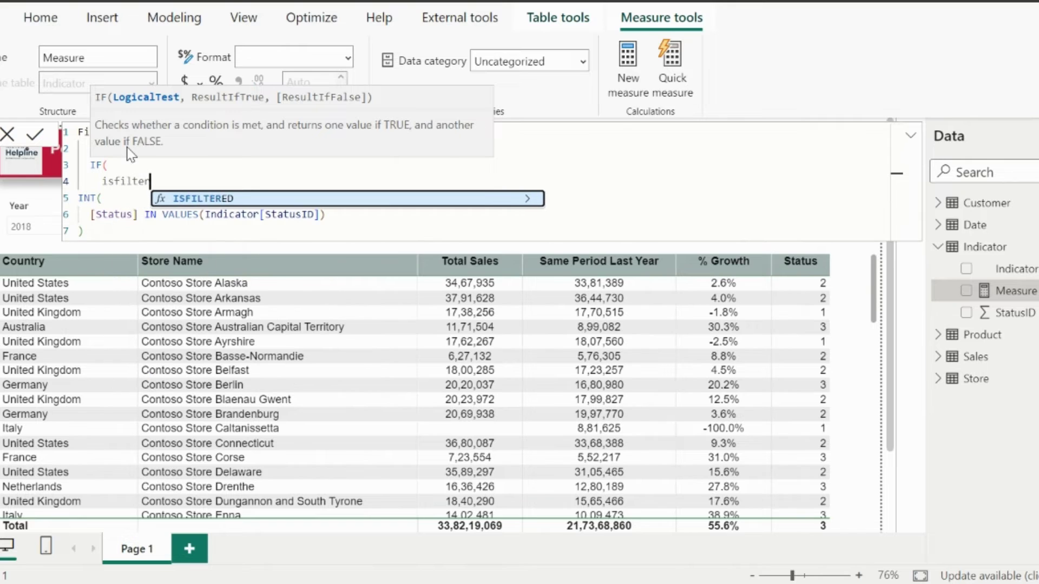
key("Tab")
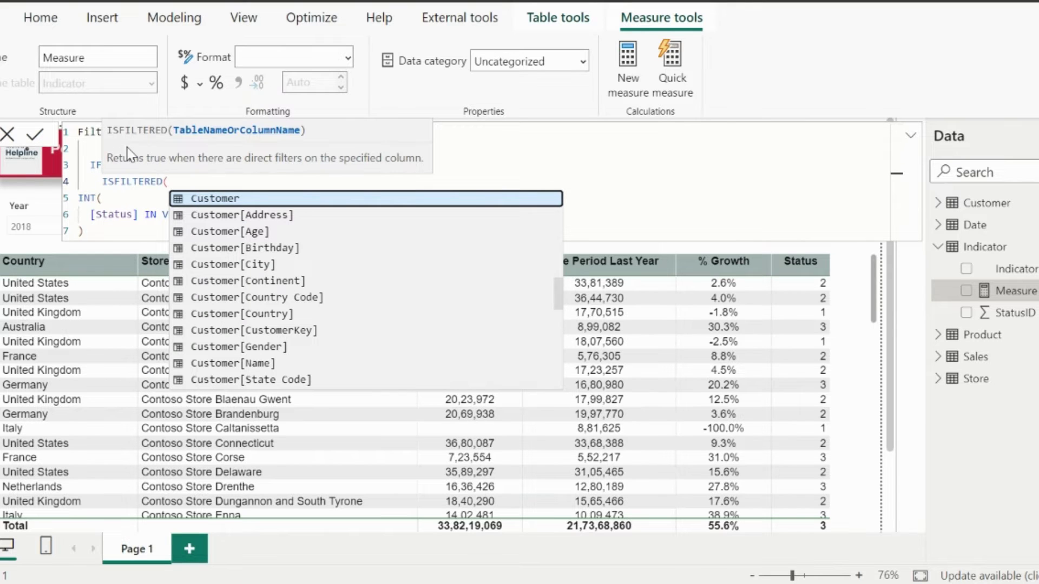
type("Indicator")
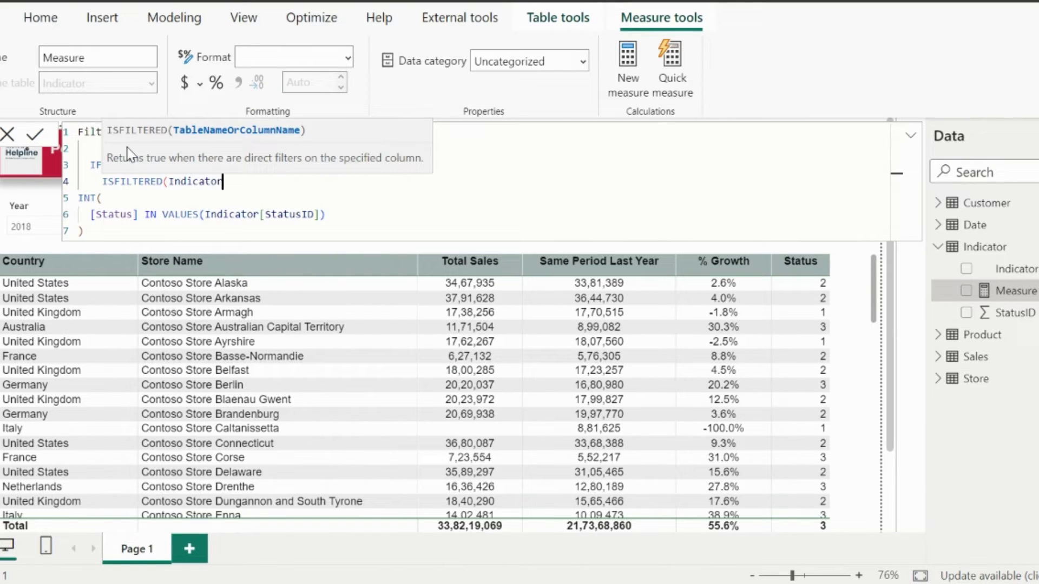
type("),")
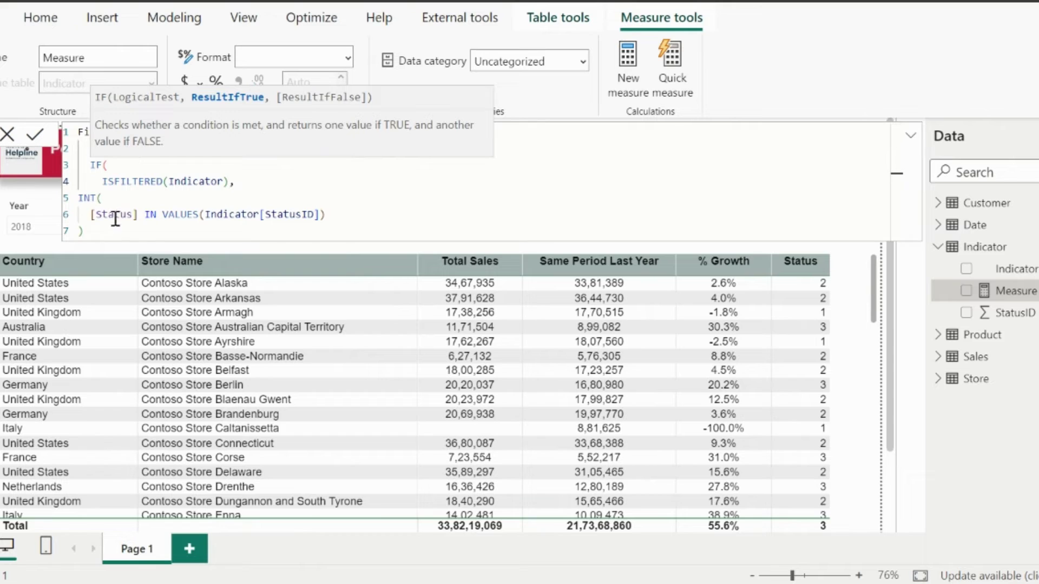
left_click(110, 231)
type(", ")
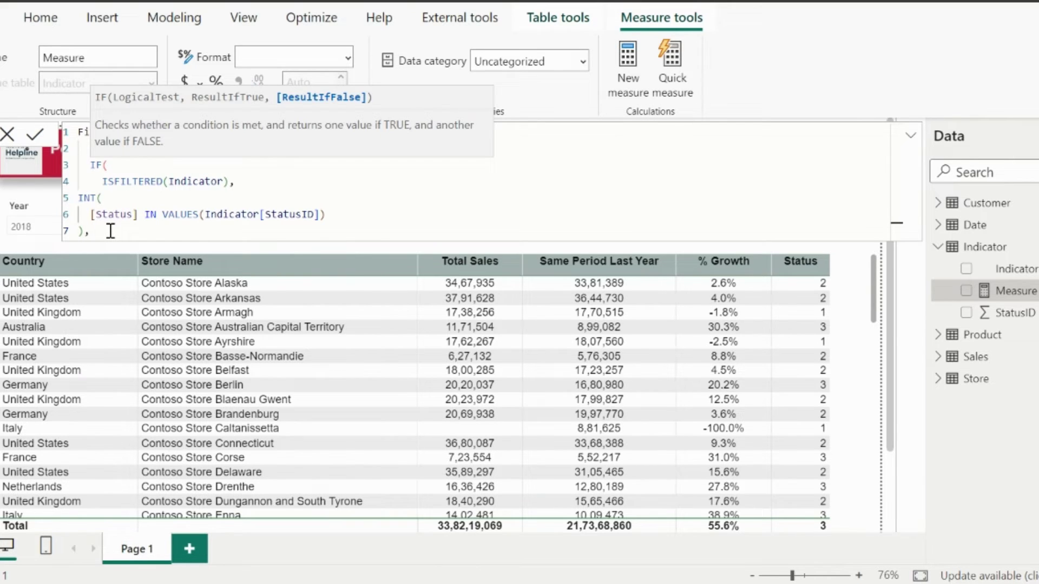
type("1")
key("Return")
Step: Commit the Filter measure, add a 'Filter is 1' visual filter, and test with the red tile
type(")")
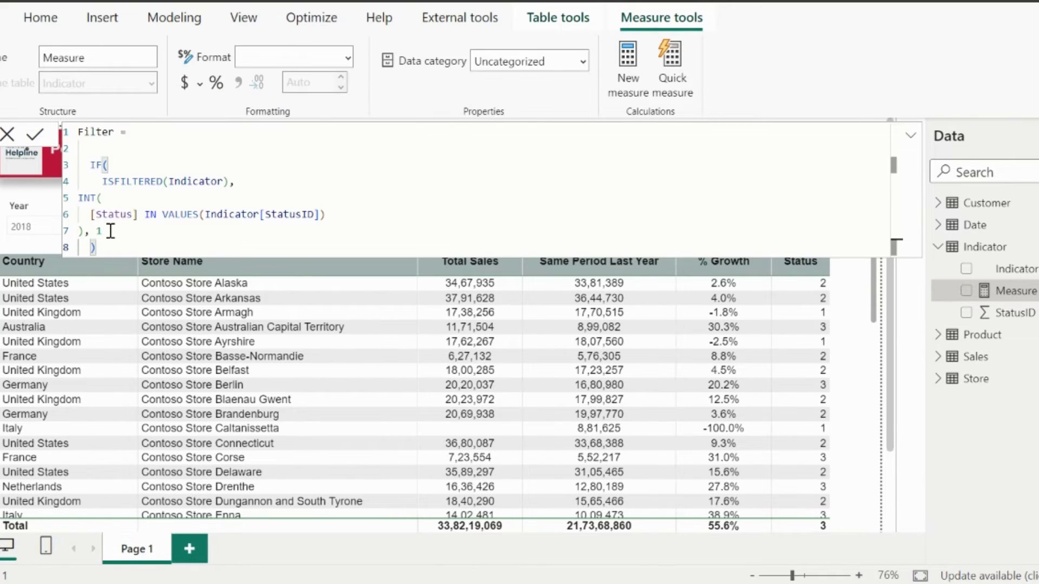
key("Return")
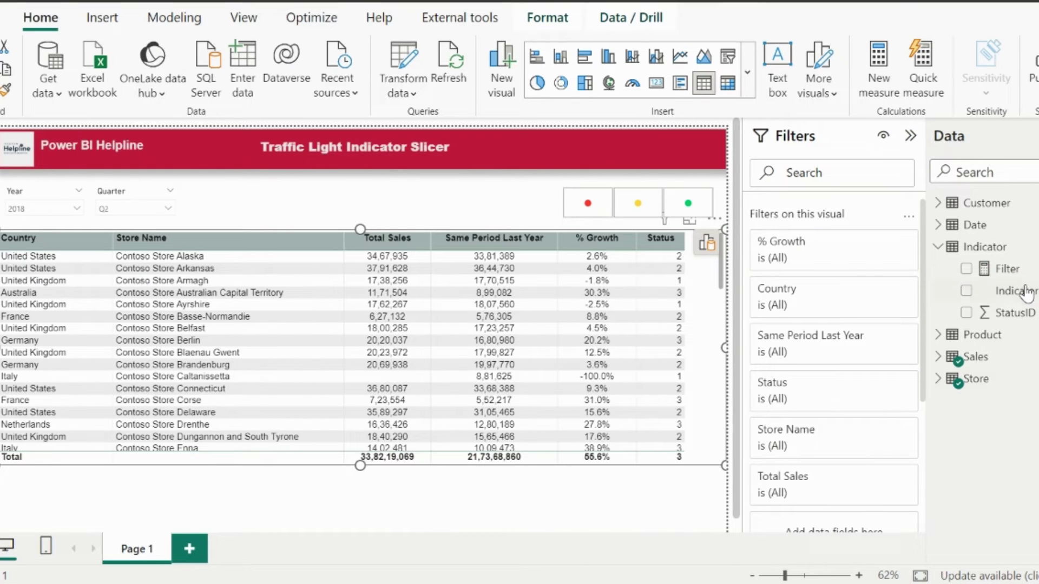
left_click_drag(1007, 269, 783, 305)
left_click(825, 400)
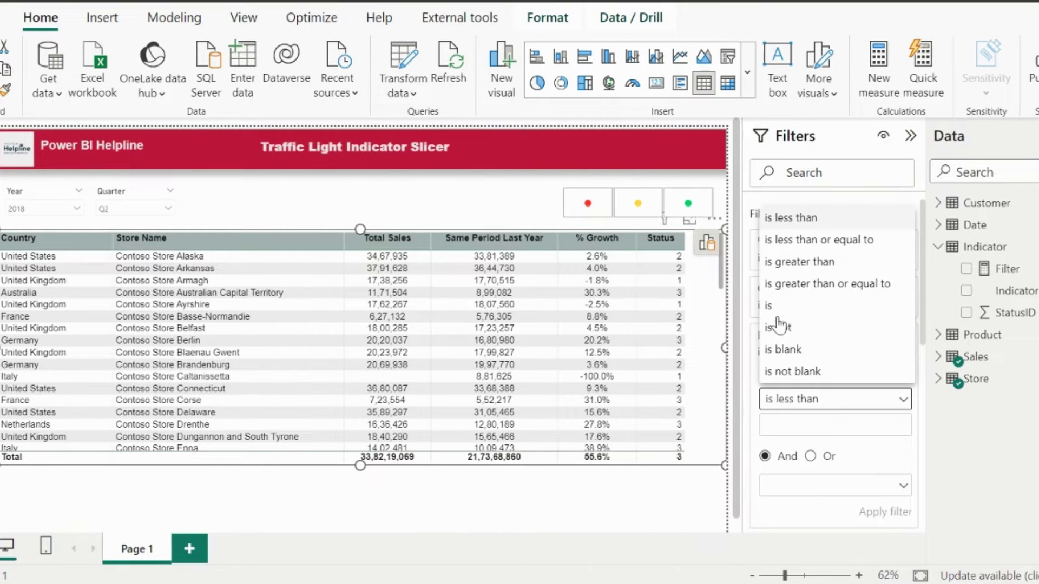
left_click(775, 307)
left_click(797, 426)
type("1")
left_click(890, 513)
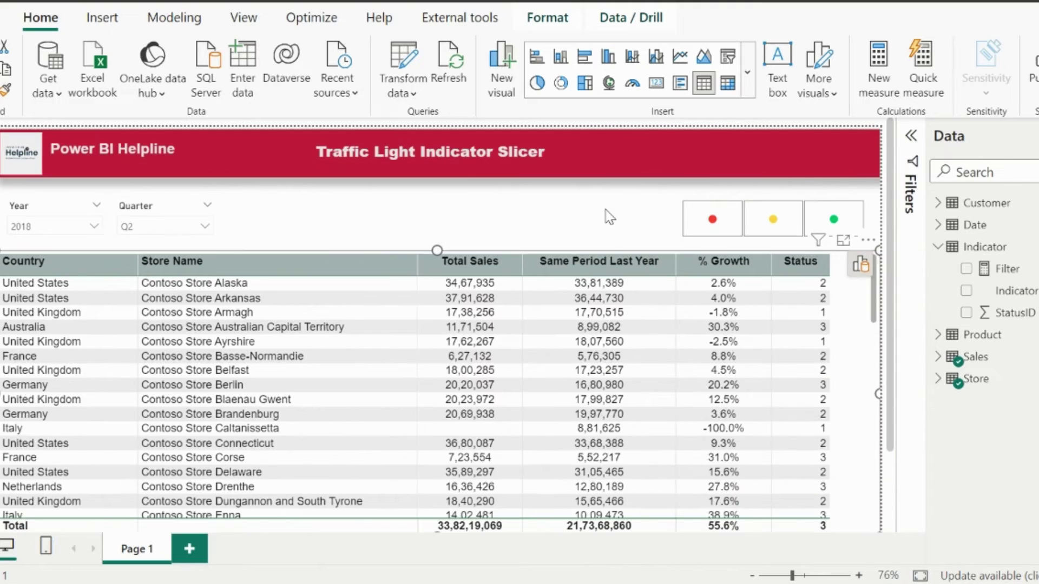
left_click(649, 246)
left_click(713, 227)
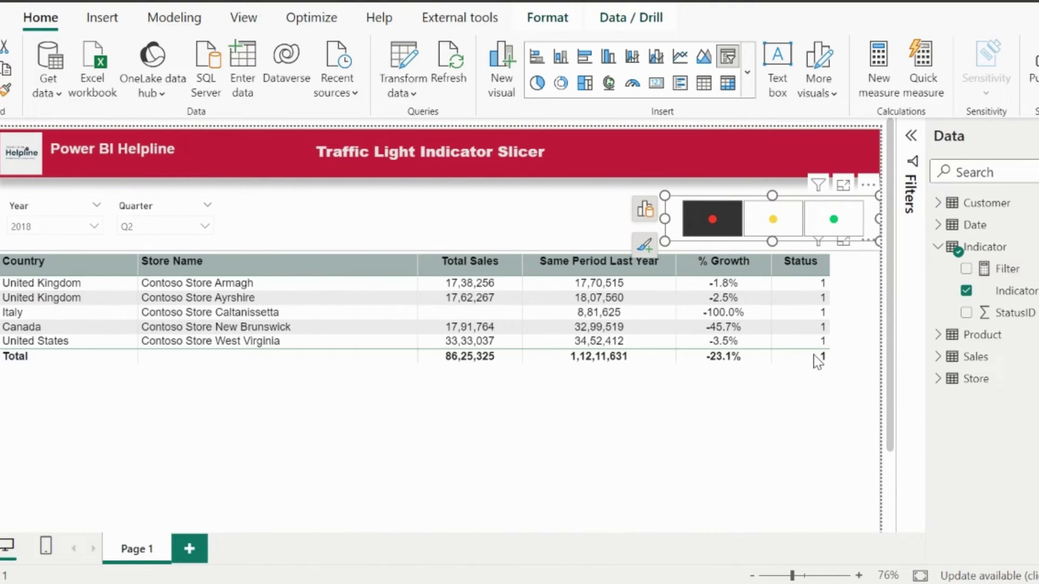
Step: After testing the yellow tile, swap the numeric Status column for Indicator icons renamed Status
left_click(774, 219)
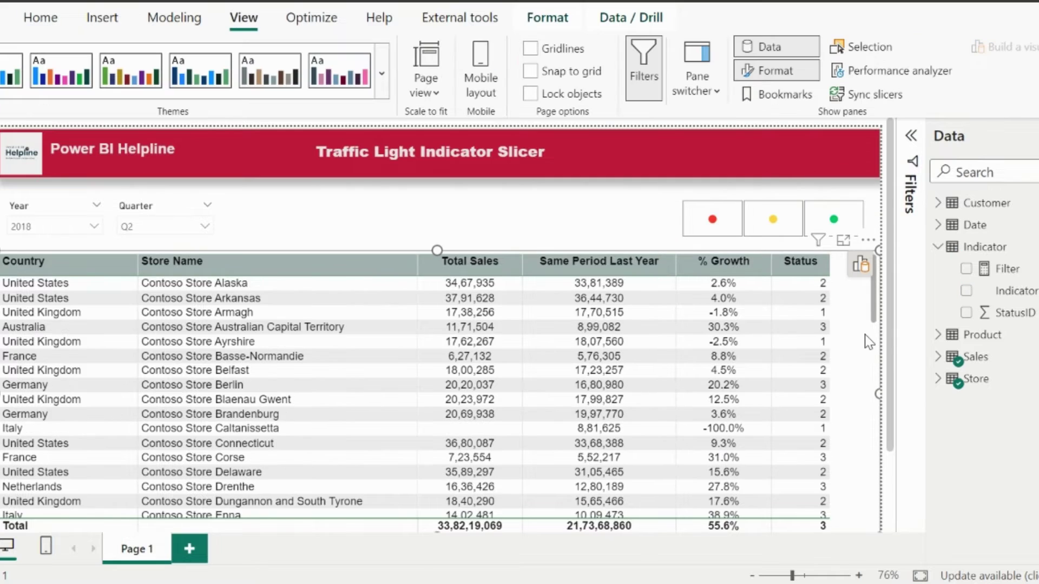
left_click(859, 267)
scroll(762, 417, "down", 2)
left_click_drag(1034, 299, 754, 504)
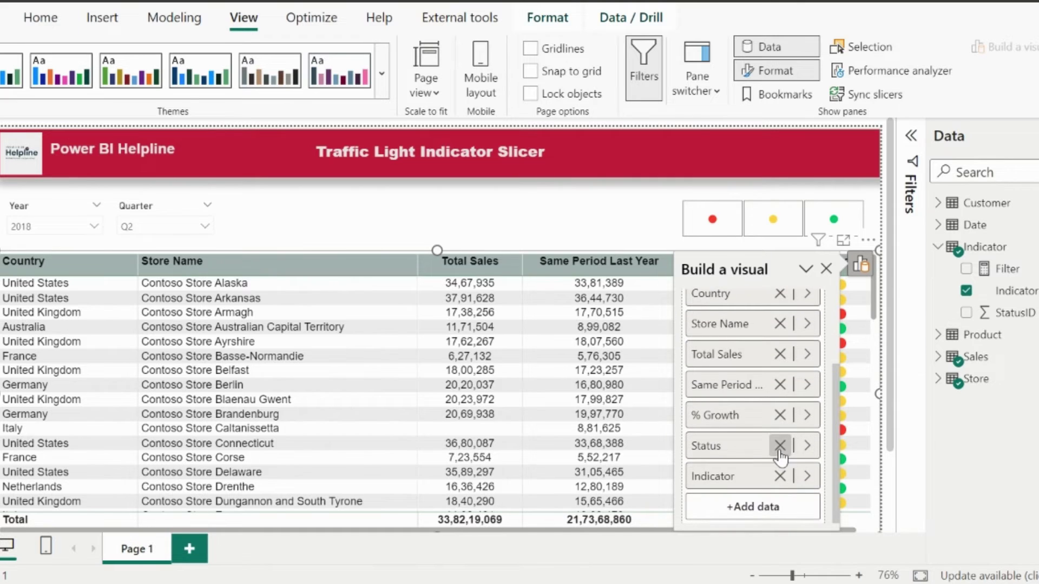
left_click(780, 444)
double_click(731, 480)
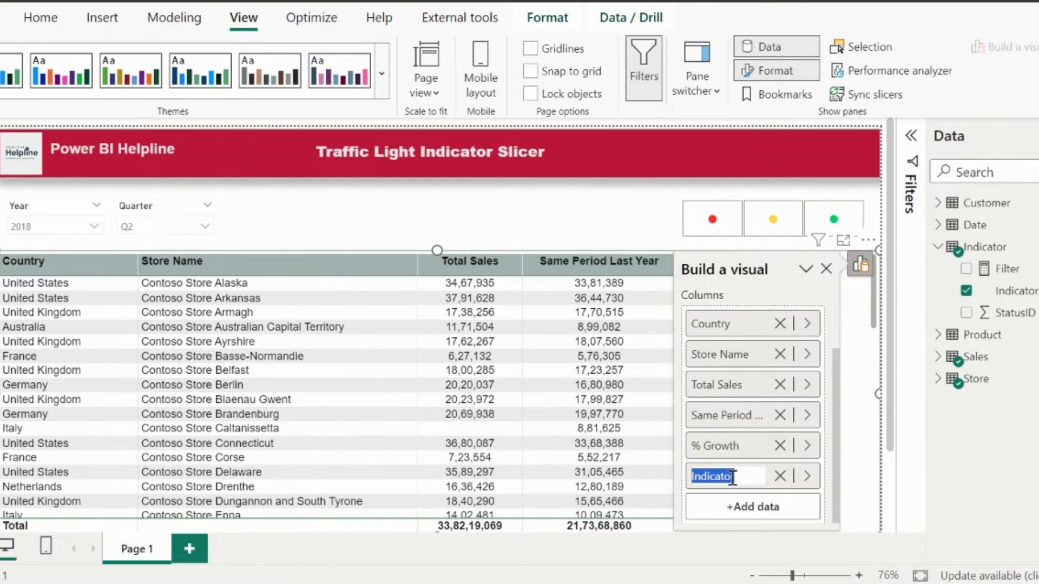
type("St")
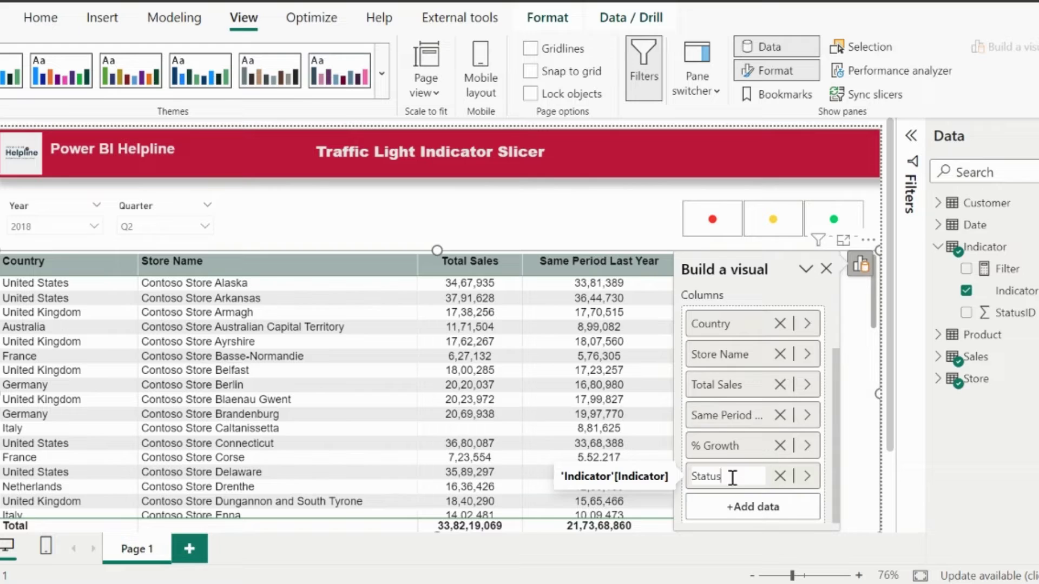
type("atus")
left_click(596, 202)
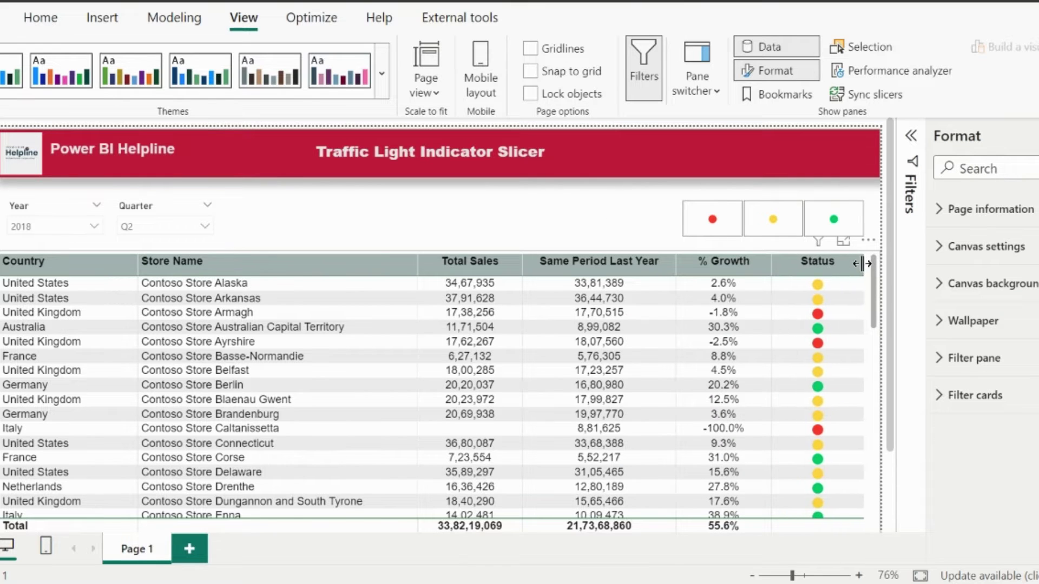
left_click(704, 219)
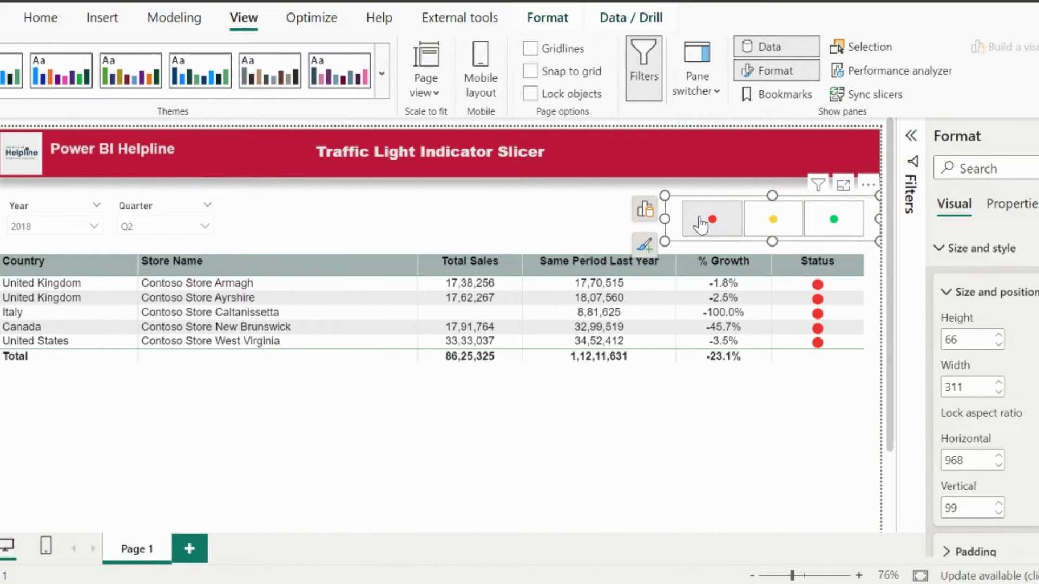
left_click(772, 219)
left_click(833, 219)
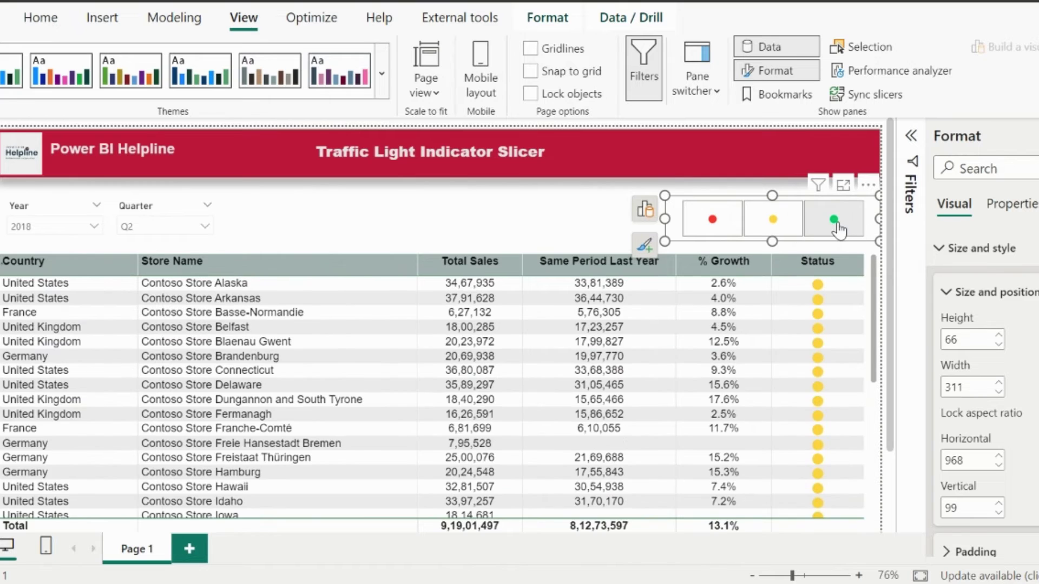
scroll(820, 428, "down", 2)
scroll(819, 427, "up", 2)
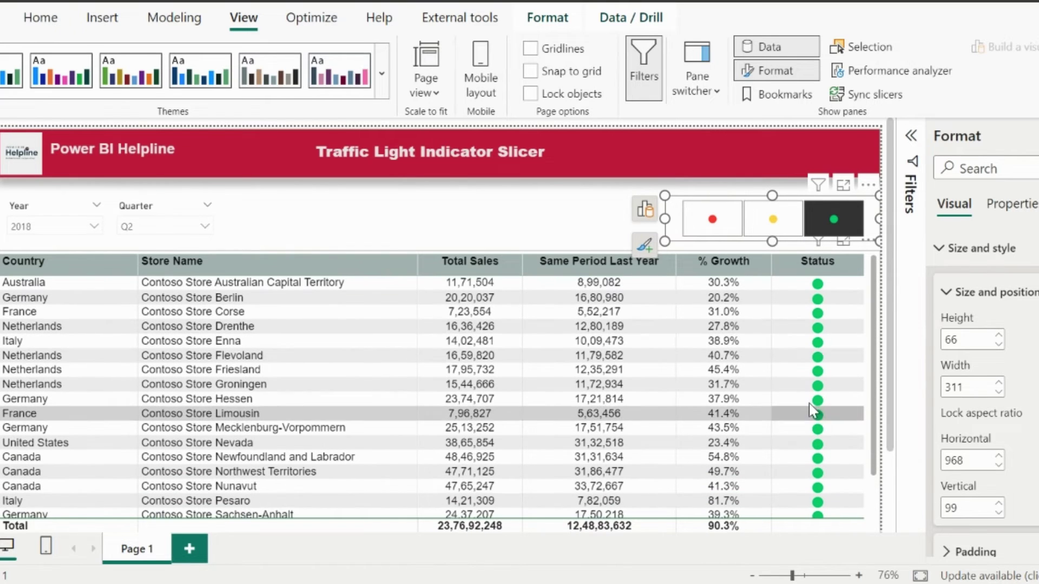
left_click(547, 236)
left_click(828, 217)
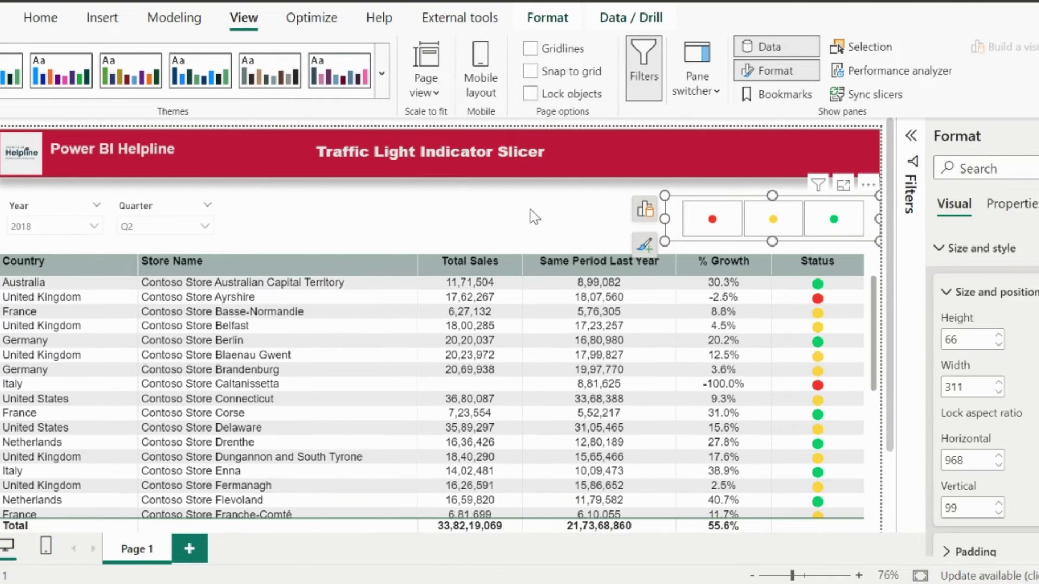
Step: Create a Statuscount measure starting with SUMMARIZE(Store, Store[Country], Store[Name])
left_click(436, 223)
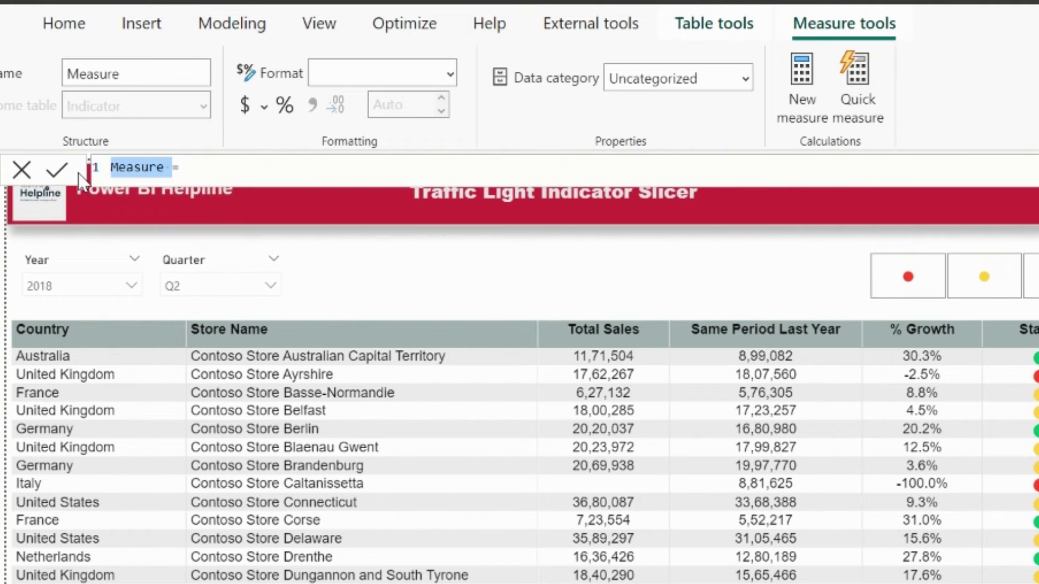
type("Statu =")
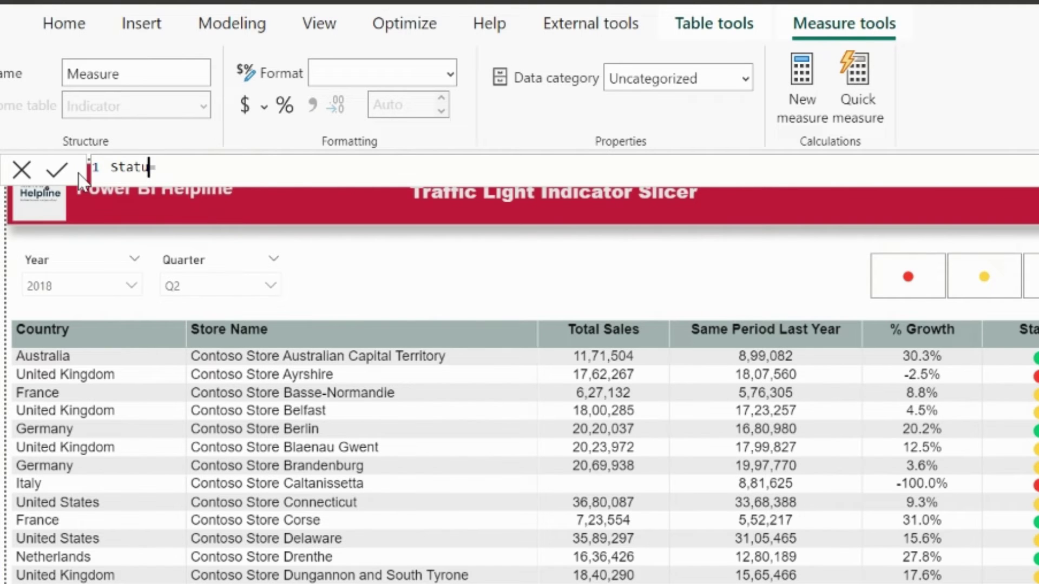
type("scoun")
type("t")
key("shift+Return")
key("shift+Return")
type("summarize(s")
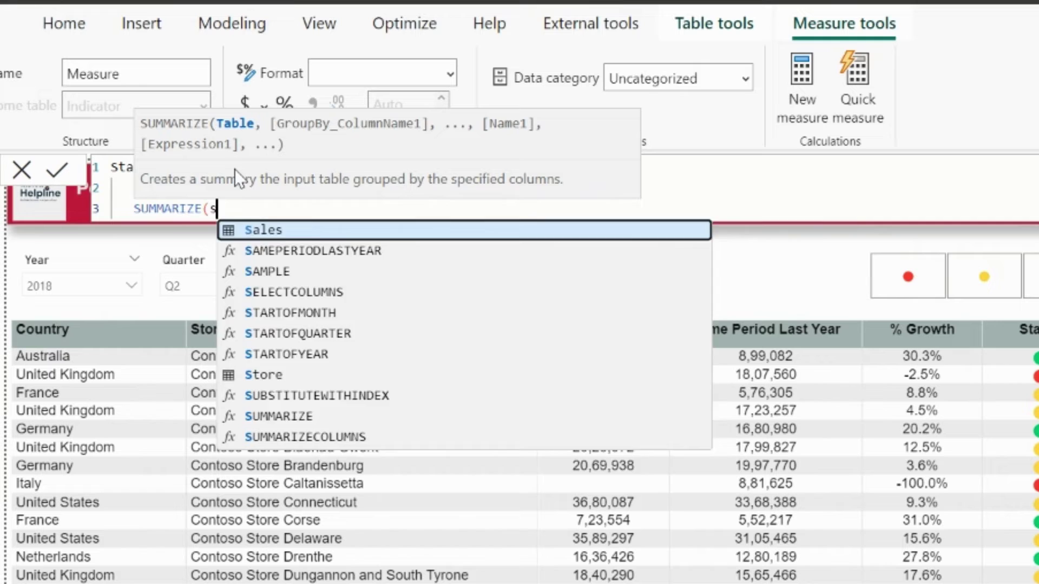
type("tore,")
key("shift+Return")
type("coun")
key("Tab")
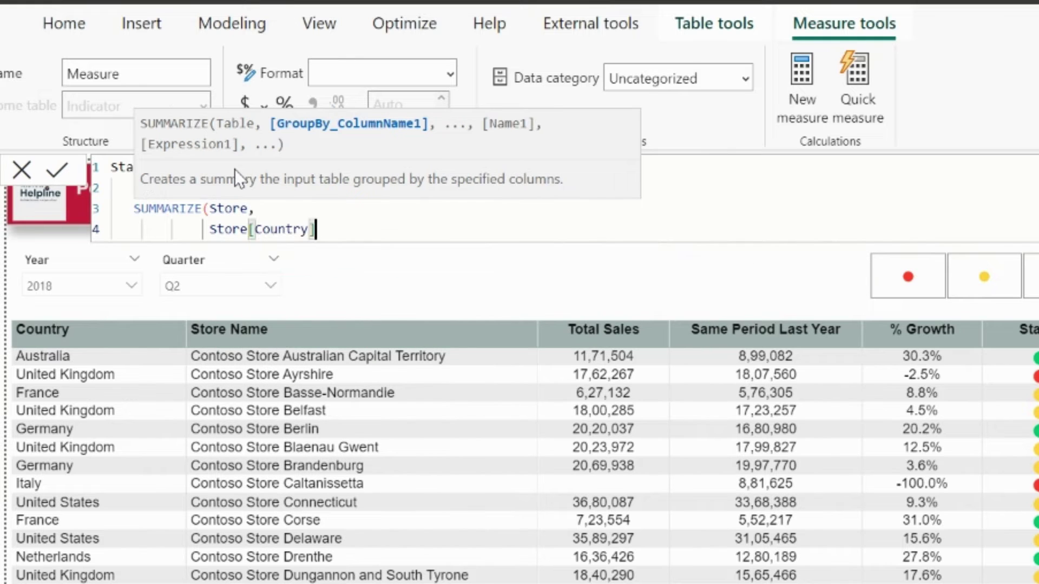
type(",")
key("shift+Return")
type("nam")
key("Tab")
key("shift+Return")
type(")")
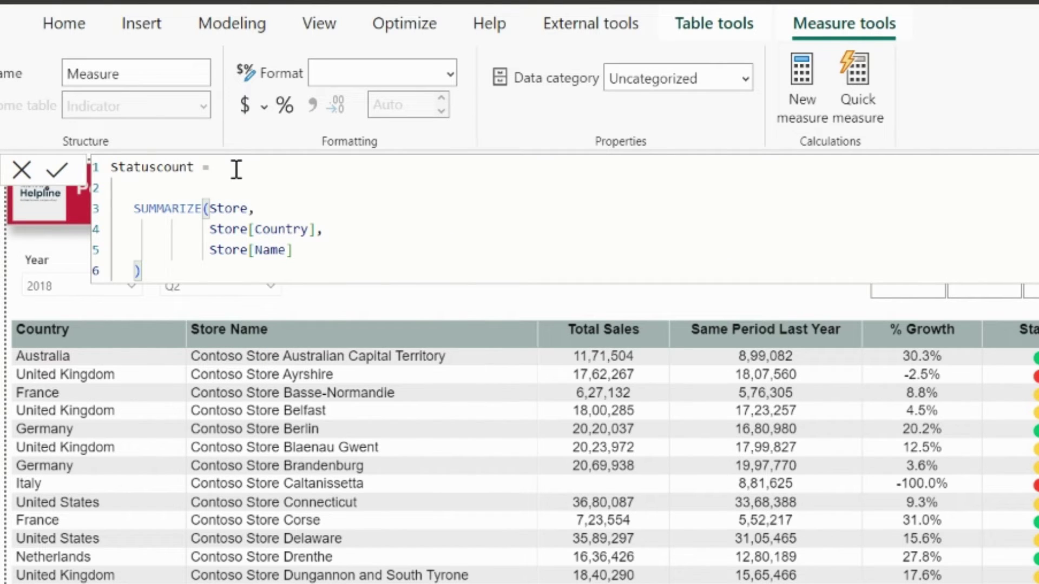
Step: Wrap the summary in ADDCOLUMNS, adding a "StatusId" column from [Status]
left_click(175, 193)
type("add")
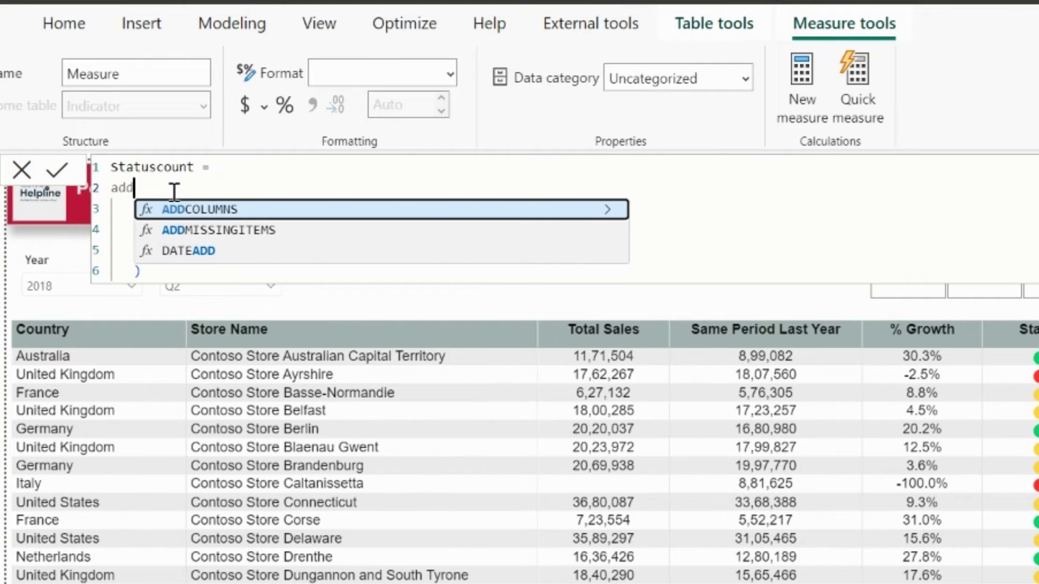
key("Tab")
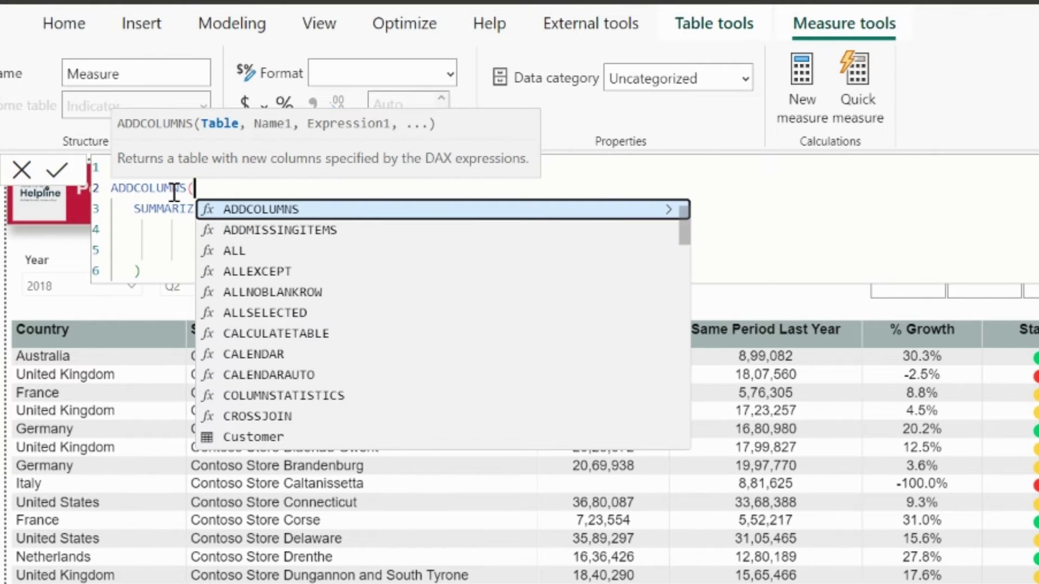
left_click(168, 270)
type(",")
key("shift+Return")
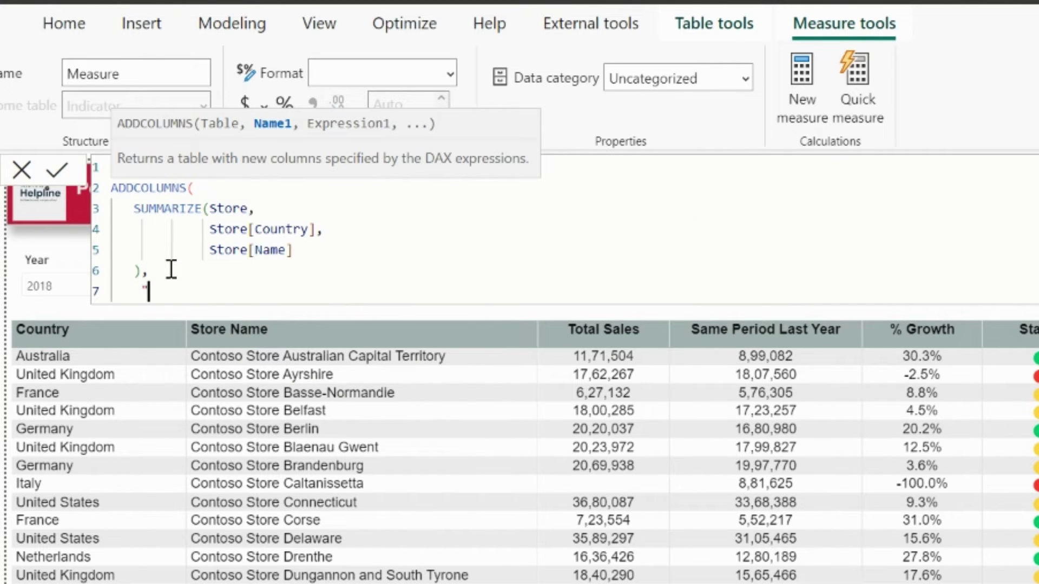
type("\"StatusId\", st")
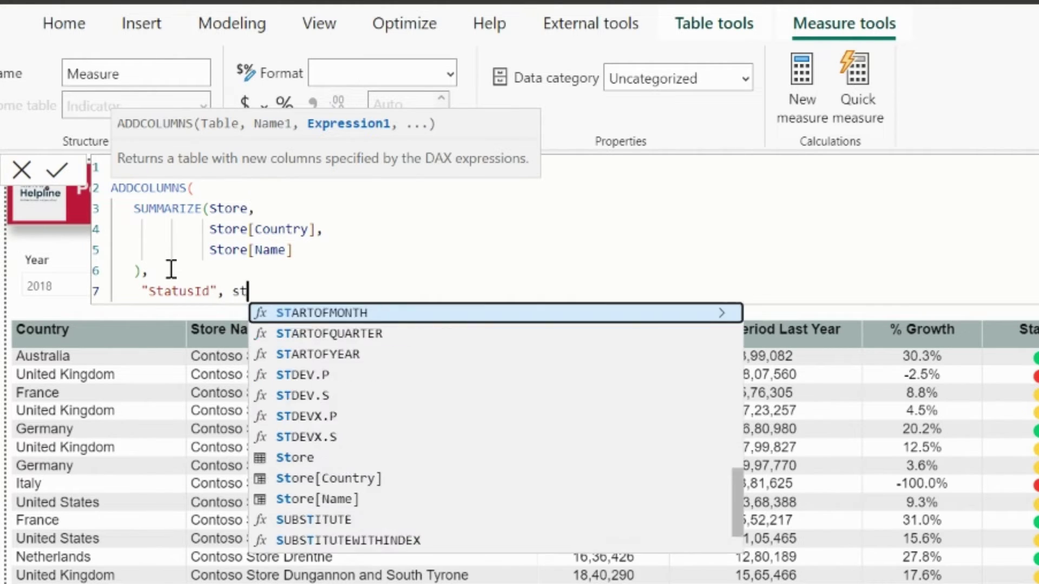
type("atus")
key("Tab")
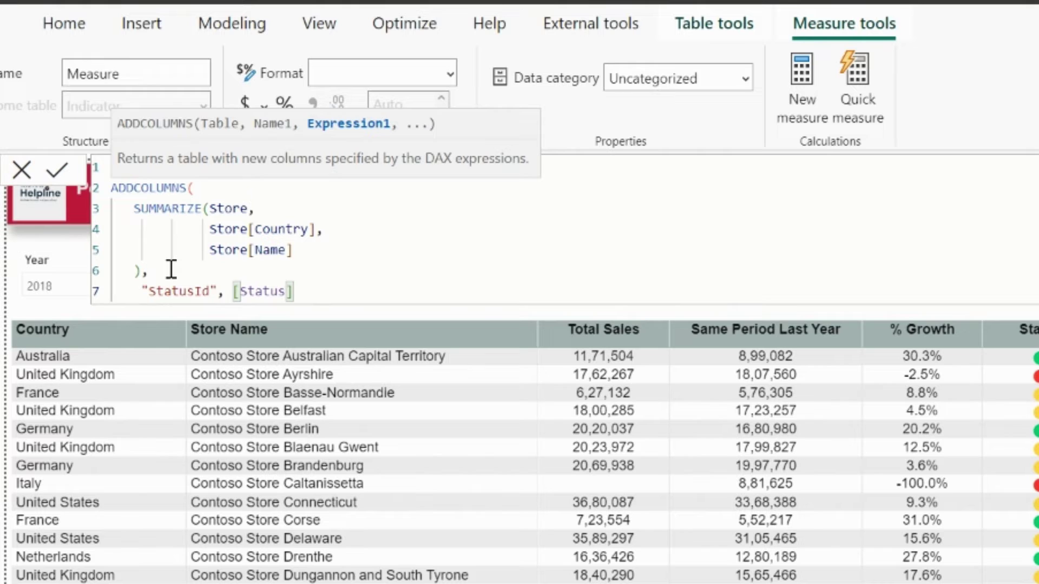
key("shift+Return")
type(")")
Step: Wrap the ADDCOLUMNS table inside a FILTER function
left_click(219, 172)
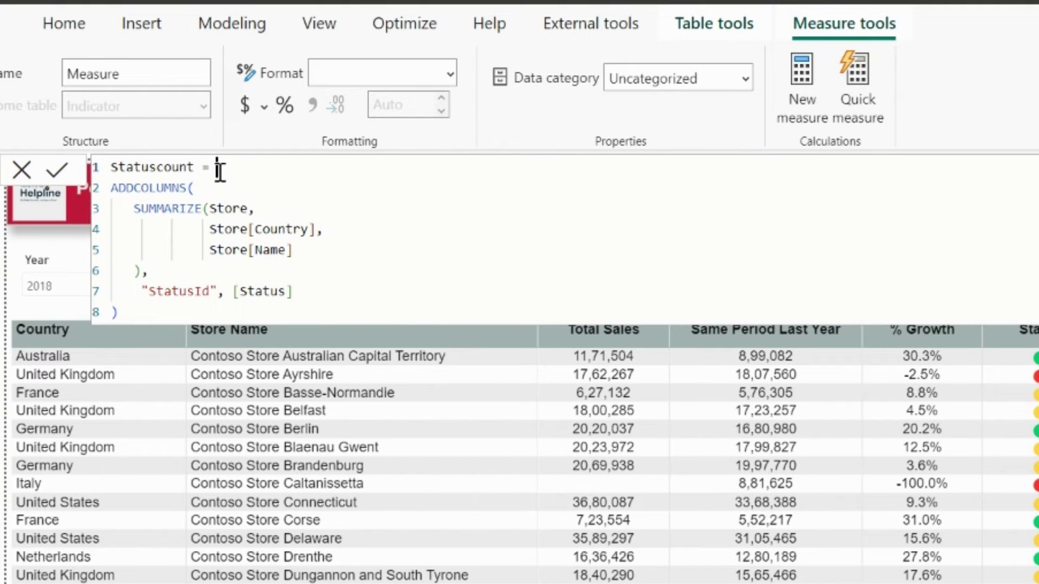
key("shift+Return")
key("shift+Return")
type("filter")
key("Down")
key("Down")
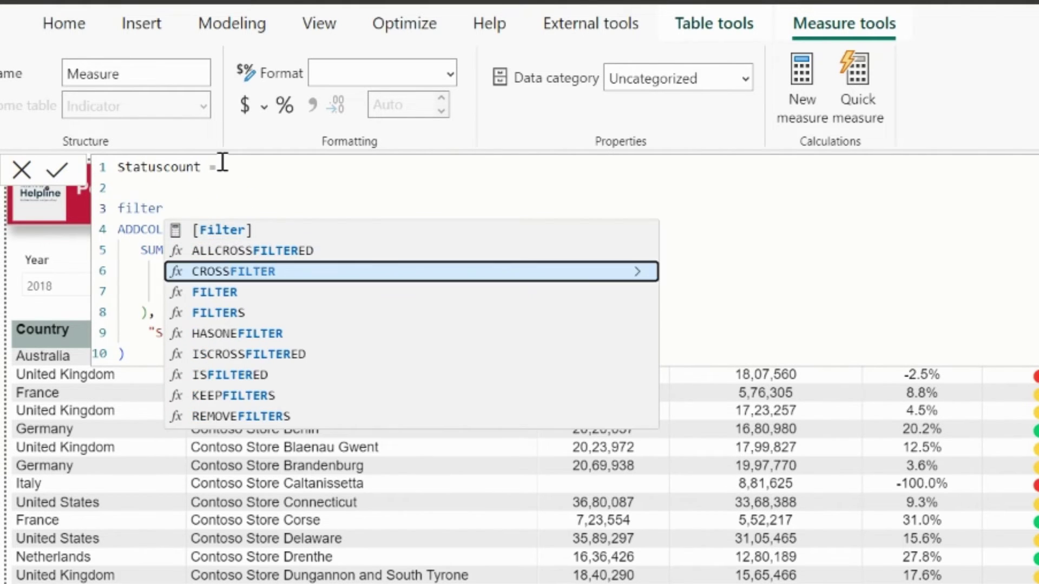
key("Down")
key("Tab")
type("(")
left_click(145, 354)
type(",")
key("shift+Return")
Step: Add the filter condition [StatusId] = SELECTEDVALUE(Indicator[StatusID]) and commit the measure
type("sta")
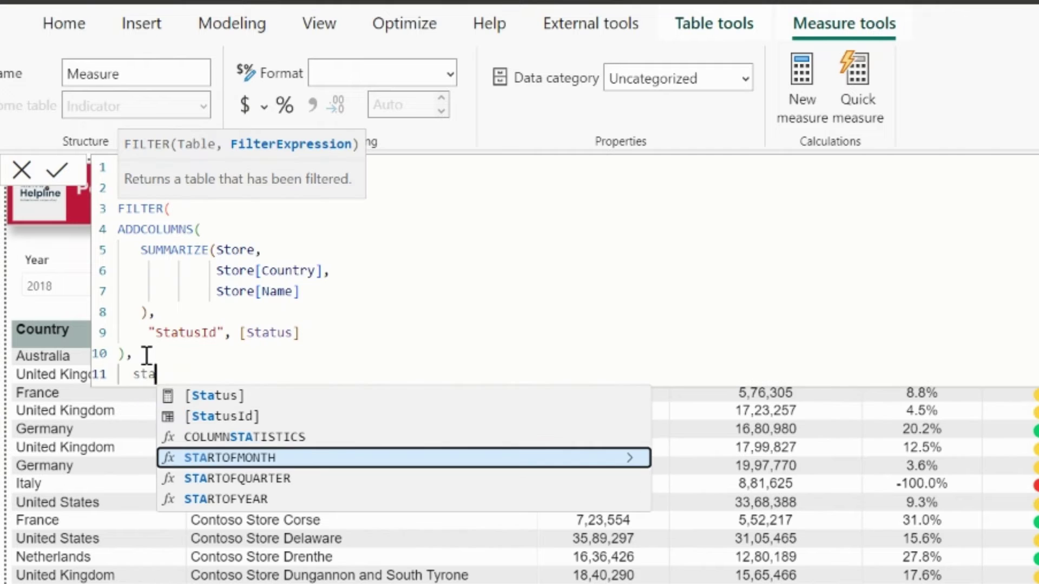
key("Up")
key("Up")
key("Tab")
type("= selecte")
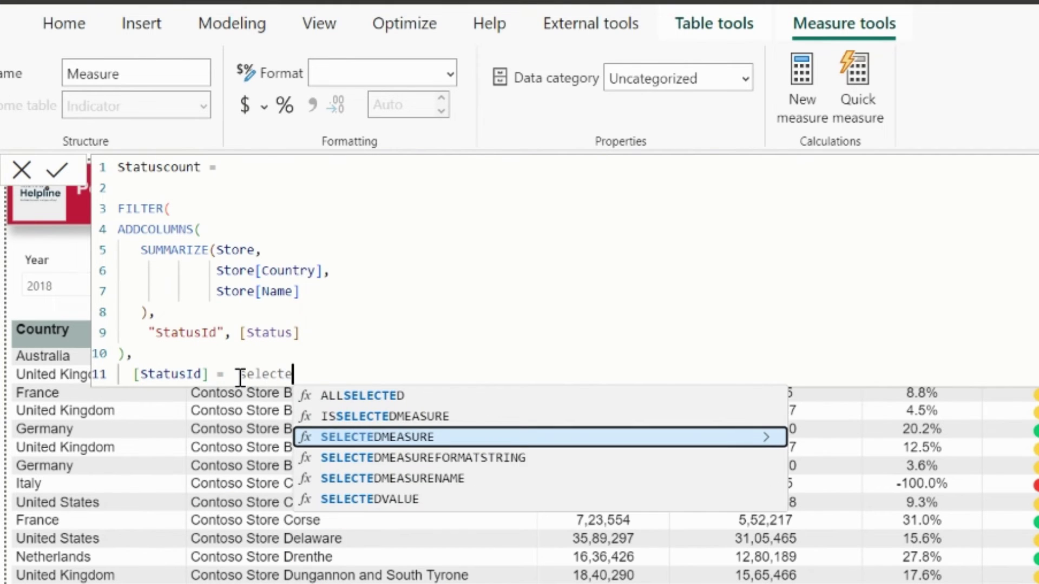
key("Down")
key("Down")
key("Down")
key("Tab")
type("(statusid")
key("Tab")
type(")")
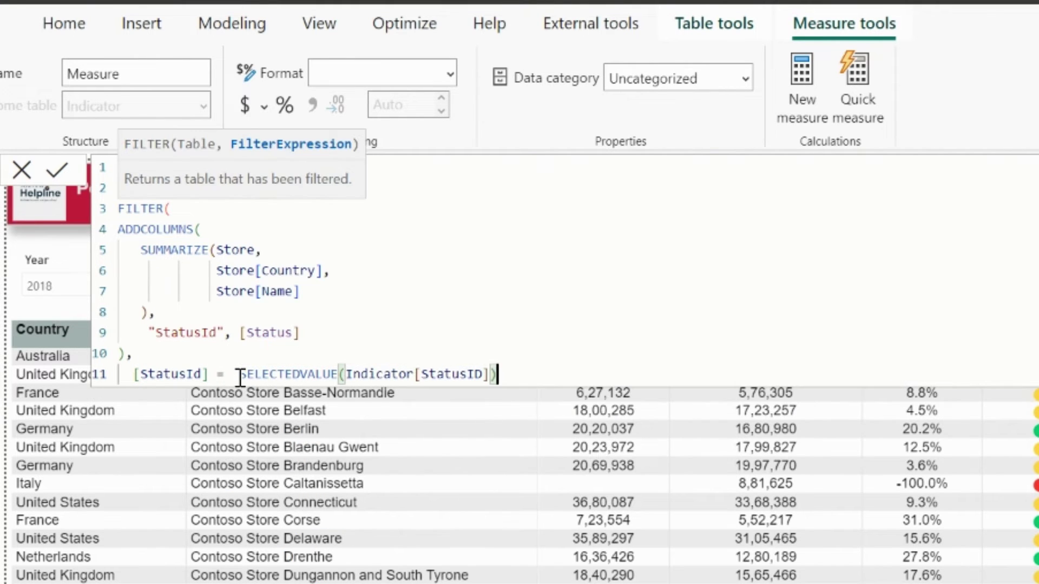
key("Return")
Step: Wrap the filtered table in COUNTROWS
left_click(301, 184)
type("countr")
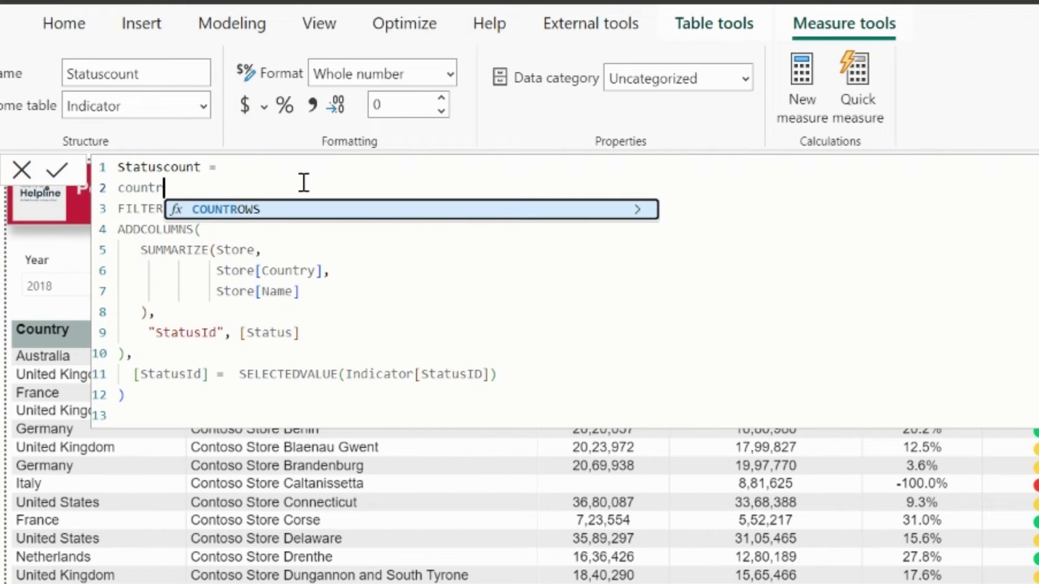
key("Tab")
type("(")
left_click(144, 394)
key("Return")
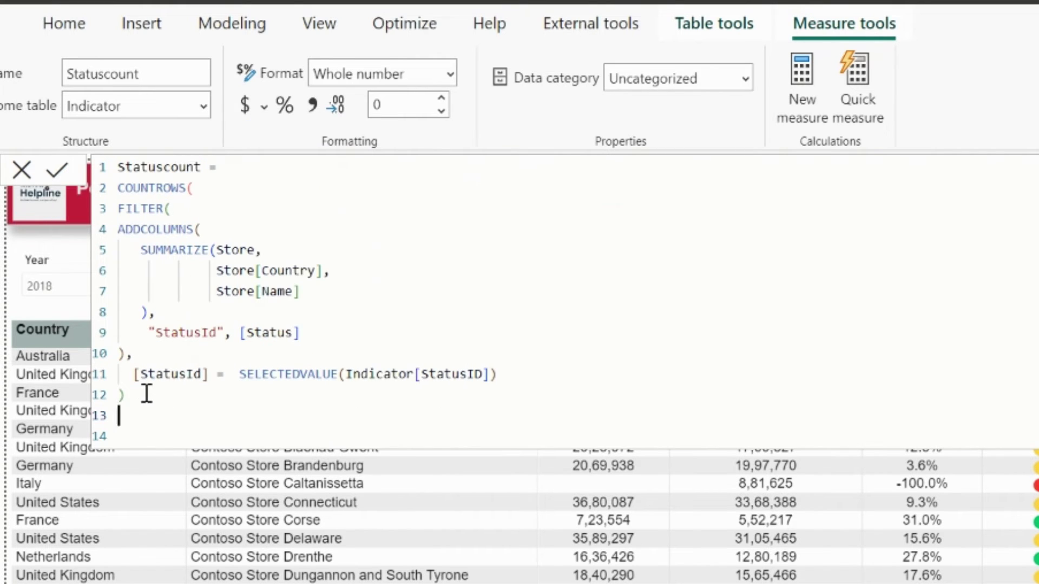
Step: Close COUNTROWS and store the count in a VAR _statuscount
type(")")
left_click(249, 170)
key("Return")
key("Return")
type("VAR  _statuscount =")
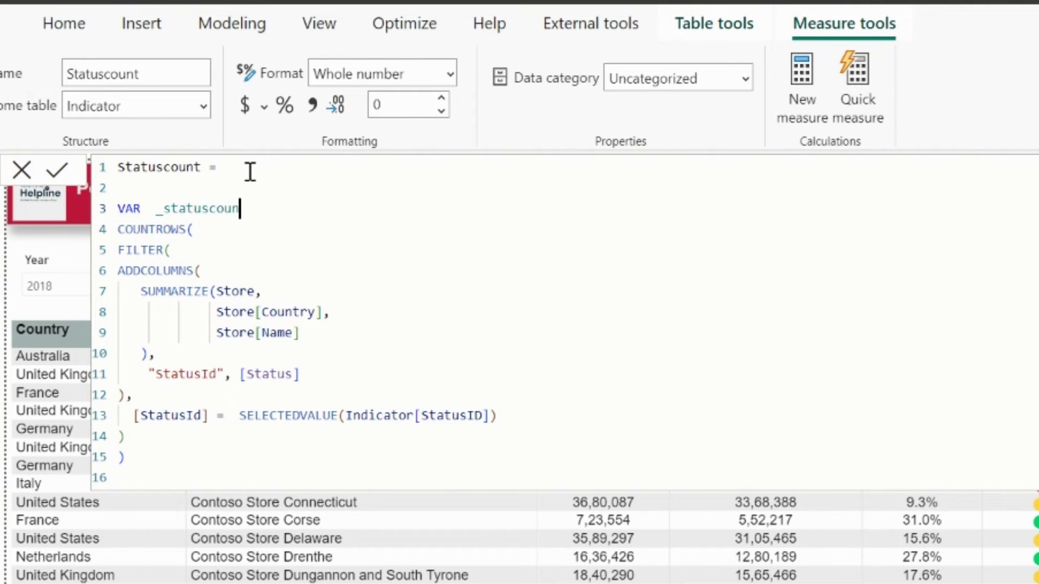
Step: Add a RETURN SWITCH(TRUE(), ...) block below the variable
left_click(142, 452)
key("Return")
key("Return")
type("RETURN")
key("Return")
type("SWITCH")
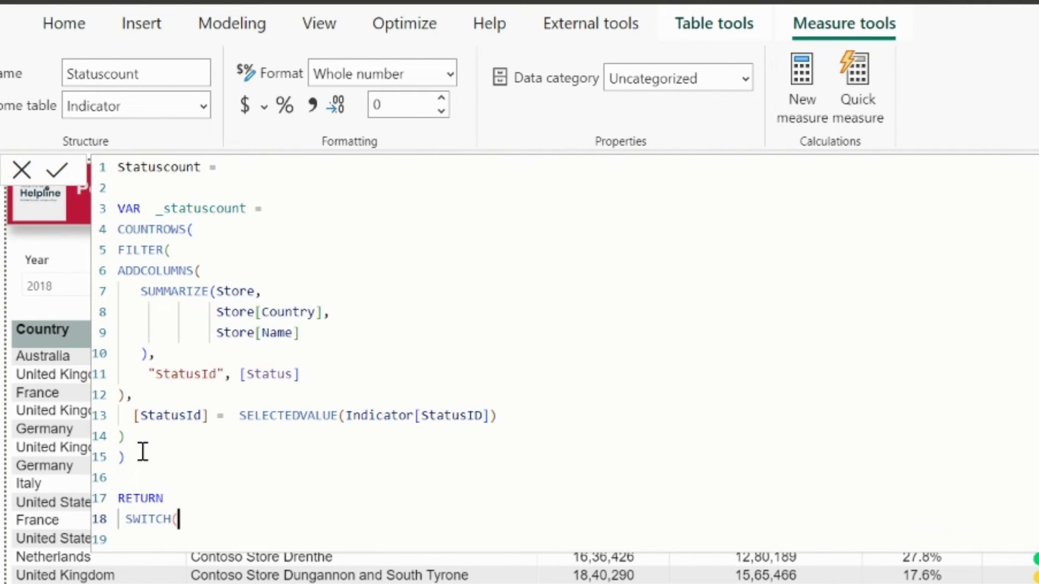
type("(")
key("Return")
type("tru")
key("Tab")
type("(),")
key("Return")
Step: Add the branch SELECTEDVALUE(Indicator[StatusID]) = 1 returning the red dot & _statuscount
type("selected")
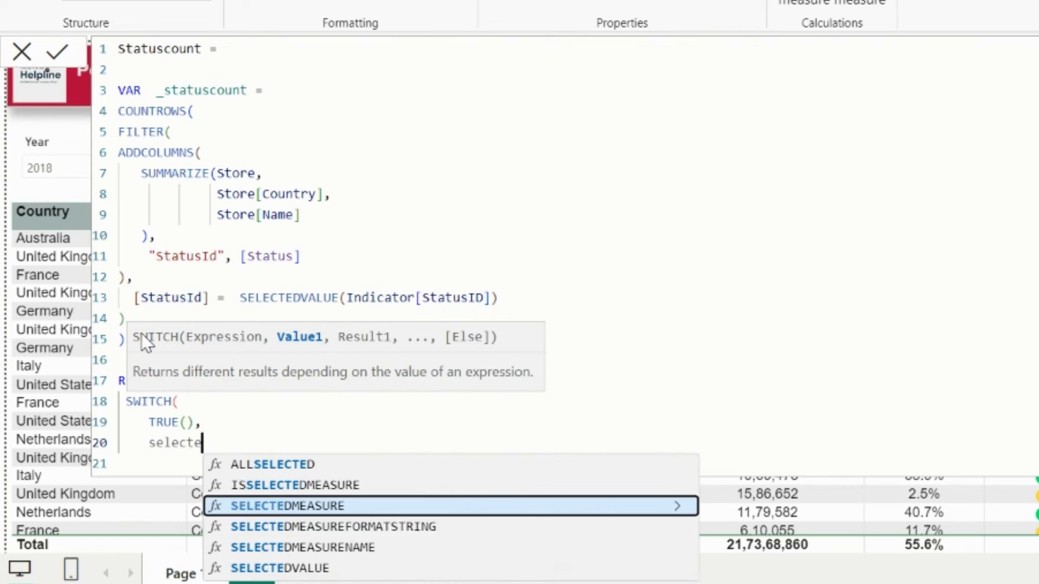
key("Down")
key("Down")
key("Down")
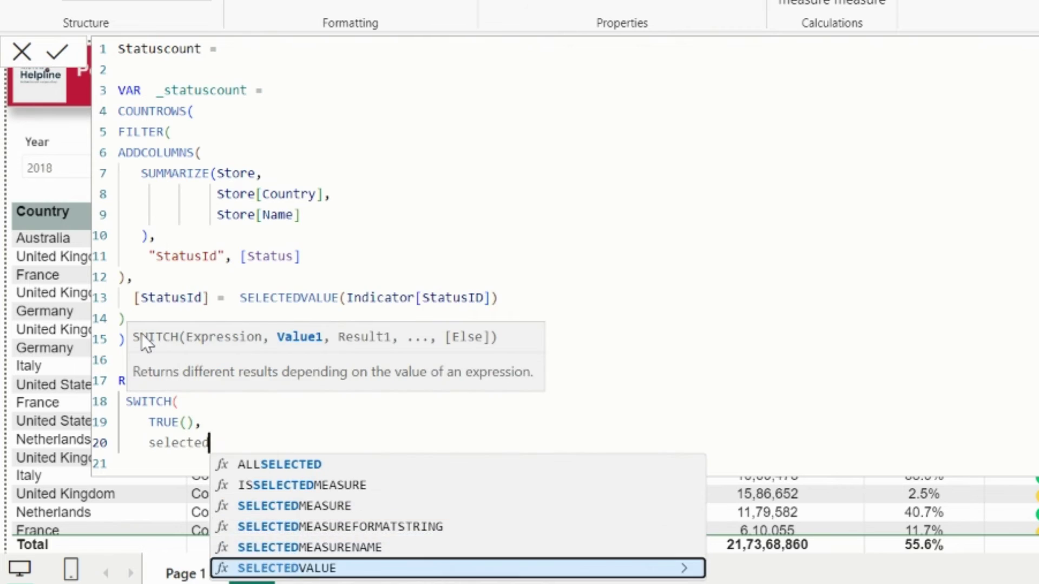
key("Tab")
type("sta")
key("Down")
key("Tab")
type(") = 1")
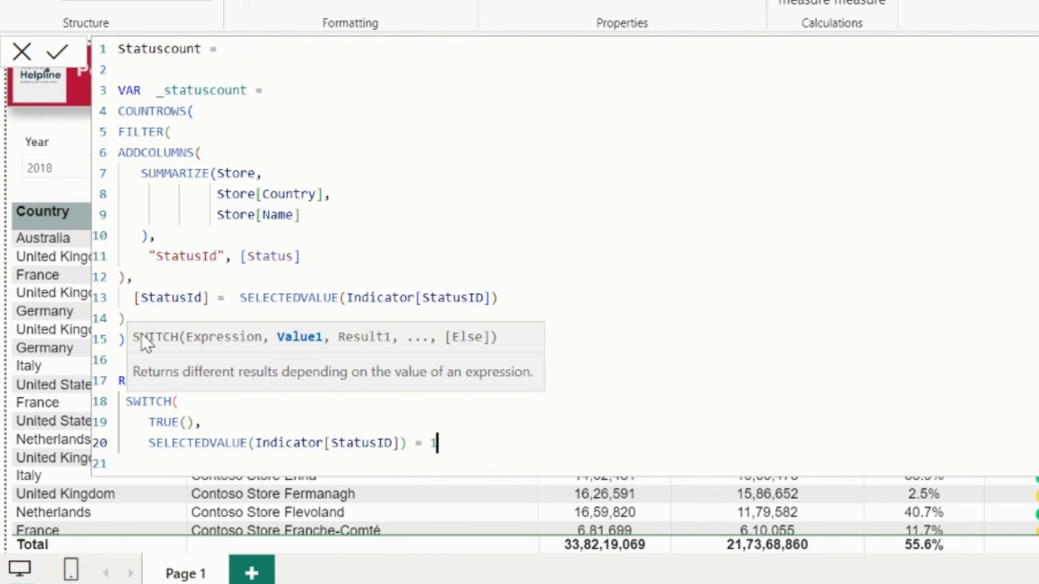
type(", \"")
type("🔴")
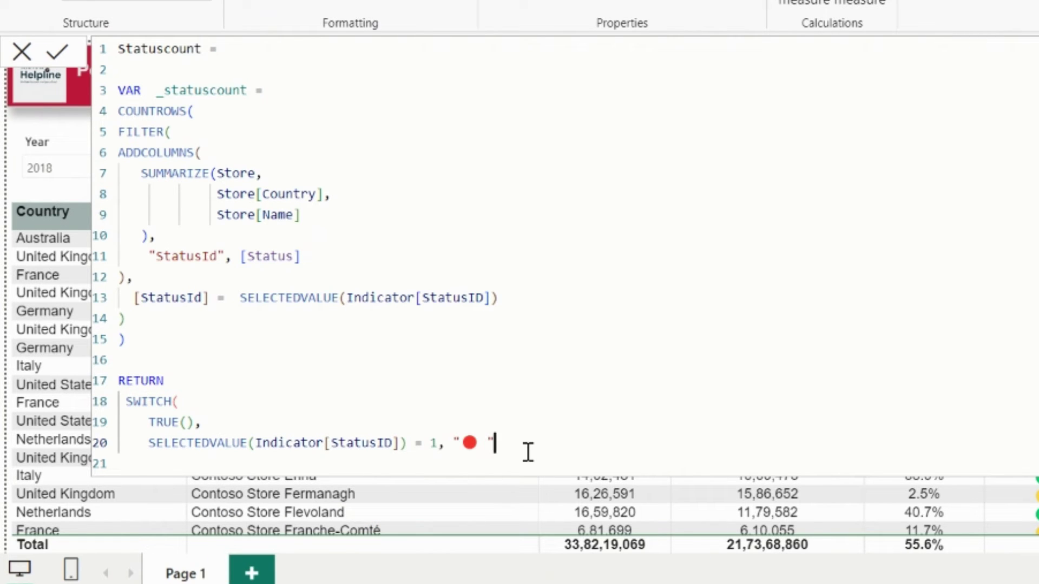
type("\" & _")
key("Tab")
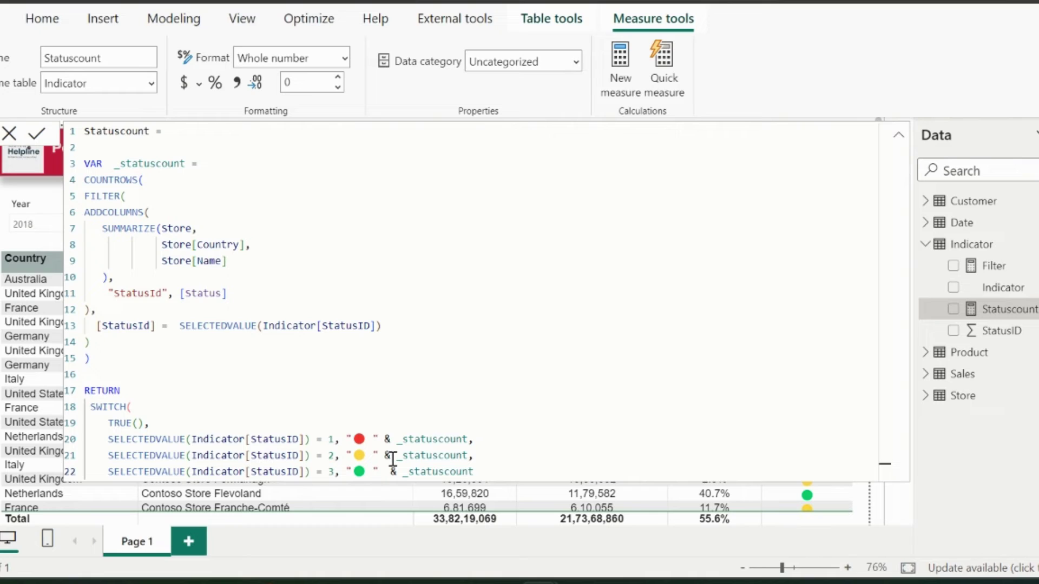
Step: Close SWITCH, commit Statuscount, and collapse the formula bar
left_click(503, 471)
key("Return")
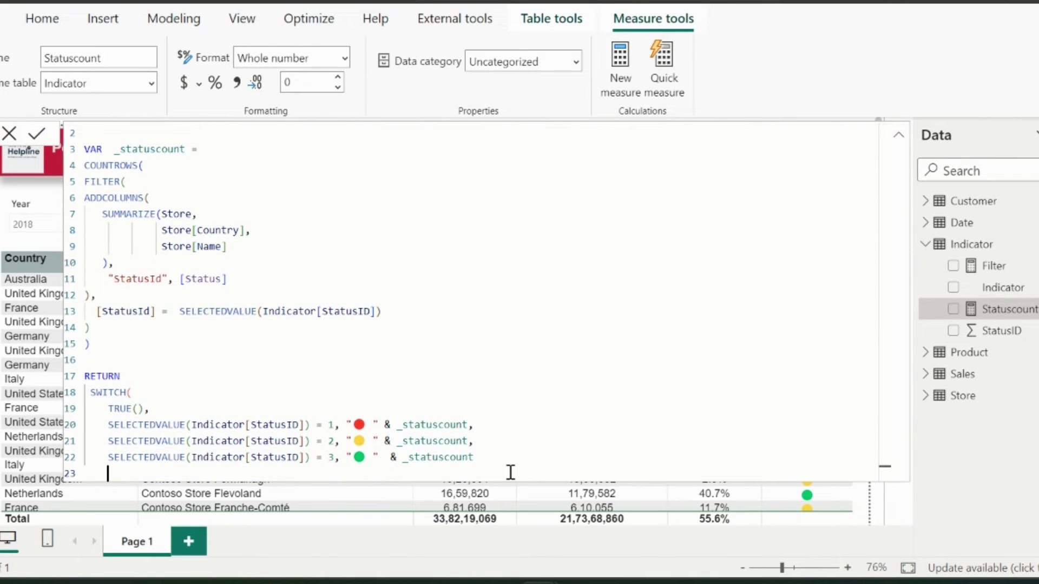
type(")")
key("Return")
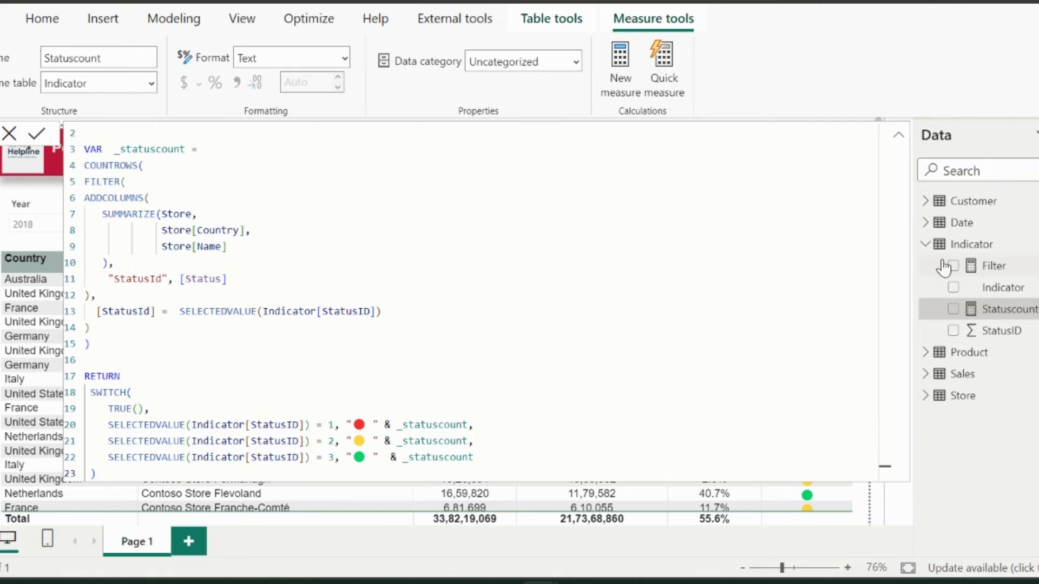
left_click(898, 135)
Step: Test the slicer with yellow, green, then red tiles, leaving the card at red 5
left_click(475, 236)
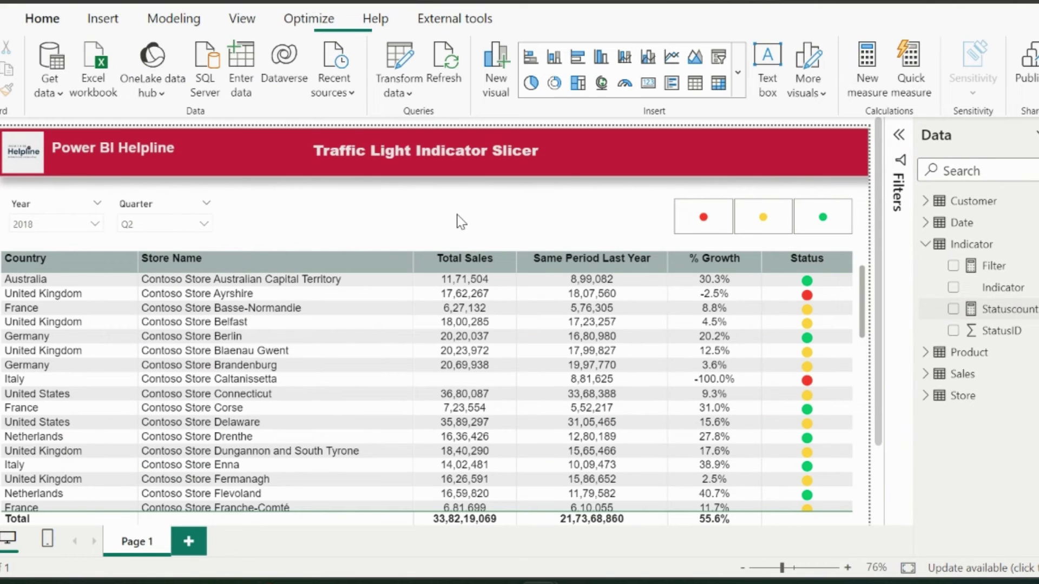
left_click(763, 222)
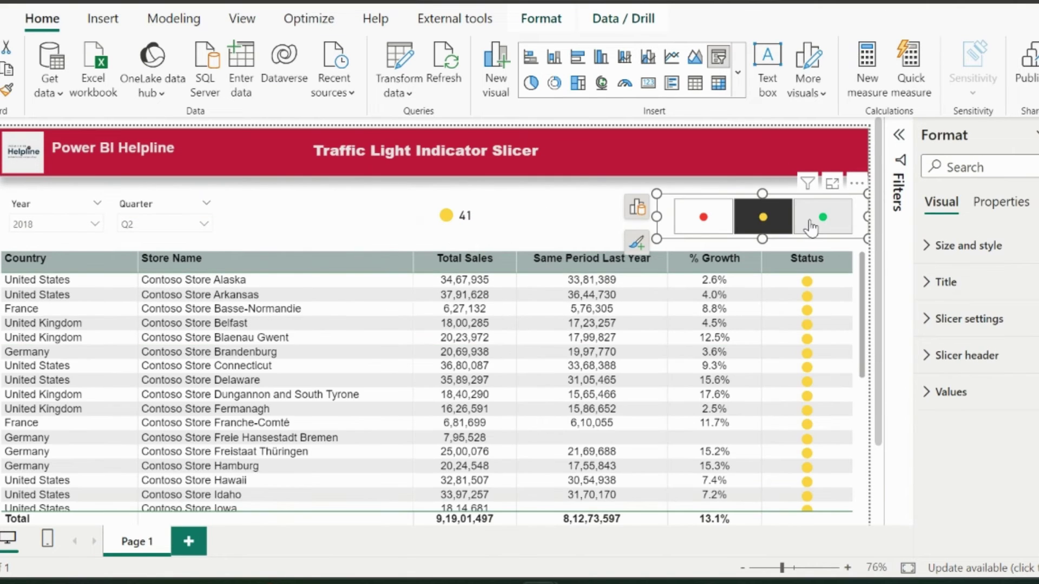
left_click(822, 217)
left_click(763, 220)
left_click(724, 226)
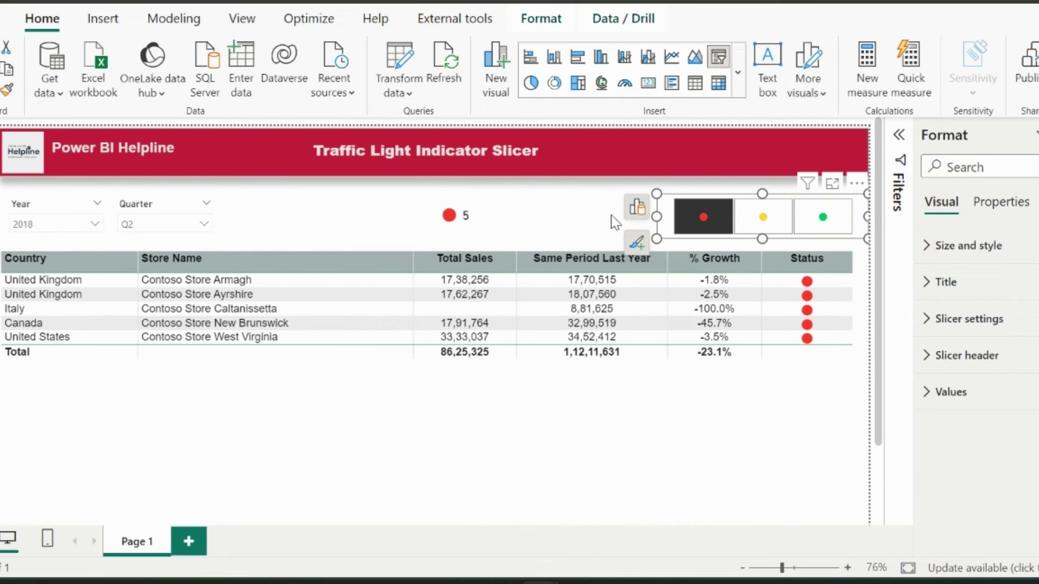
left_click(586, 227)
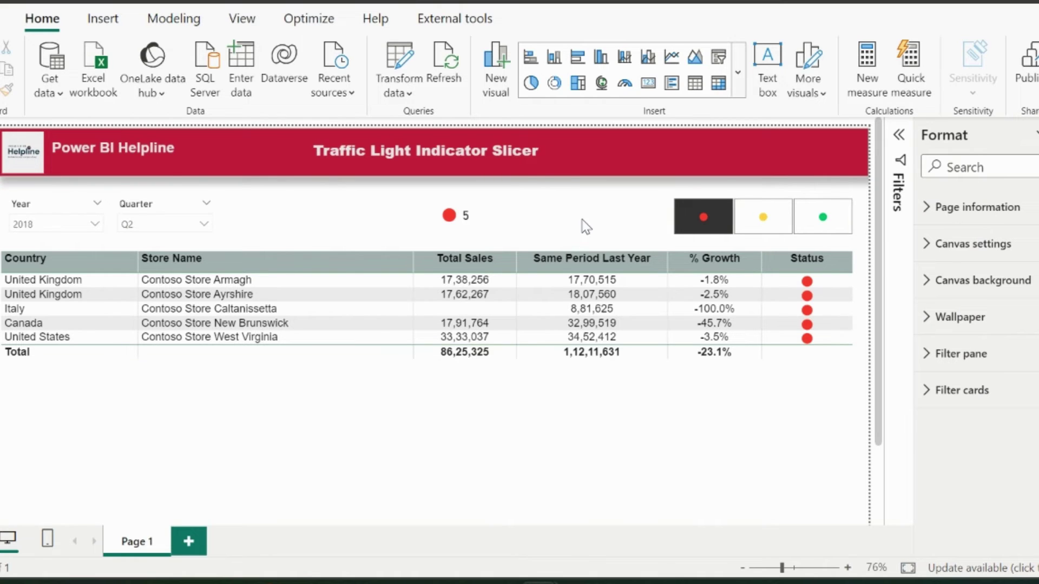
Step: Start a new measure and select its default name for replacement
left_click(458, 227)
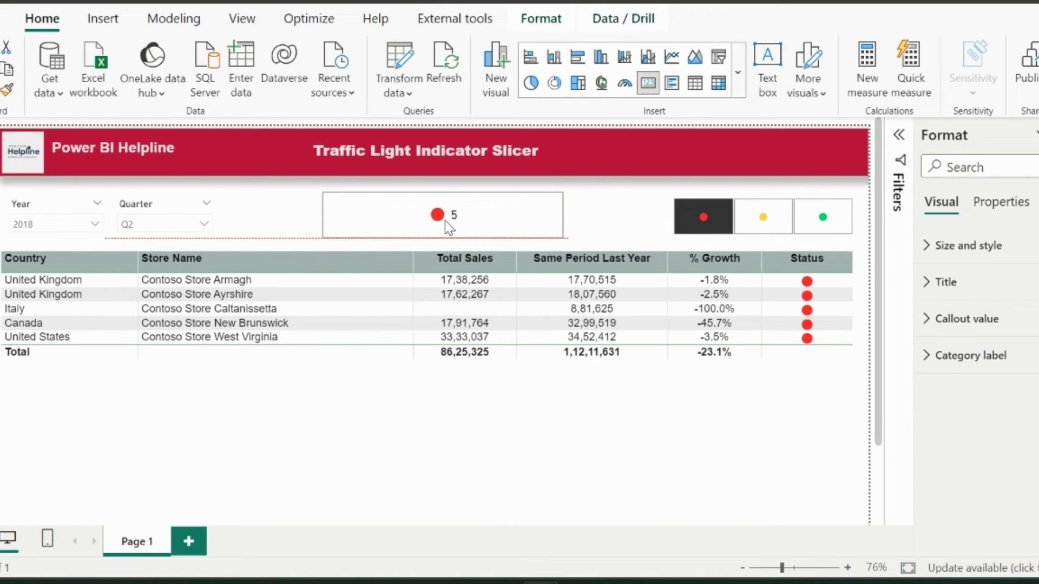
left_click(627, 221)
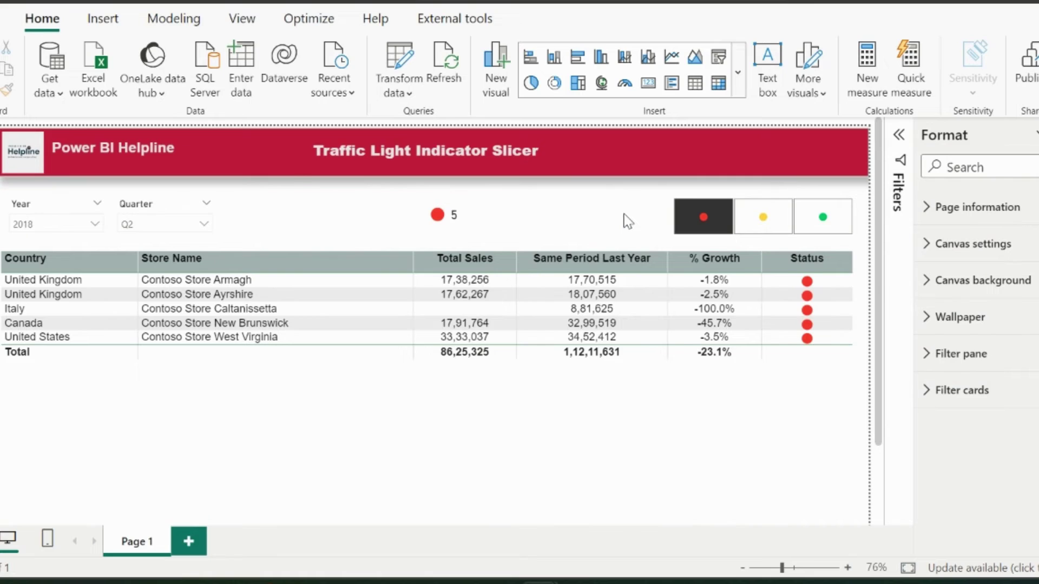
left_click(867, 68)
left_click_drag(124, 132, 60, 131)
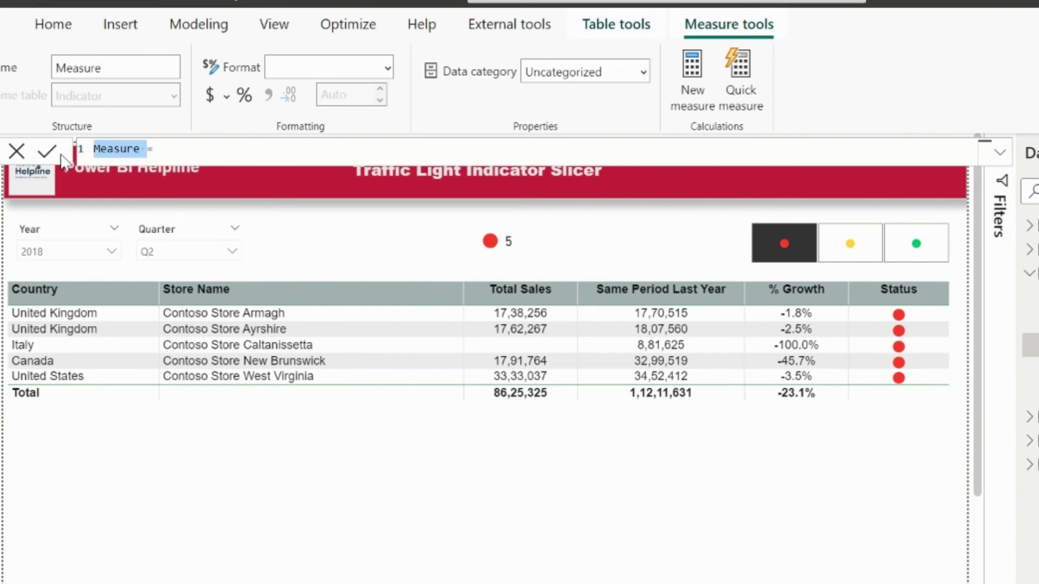
Step: Name the measure Countall and begin a VAR holding SUMMARIZE(Indicator, Indicator[StatusID])
type("Cou")
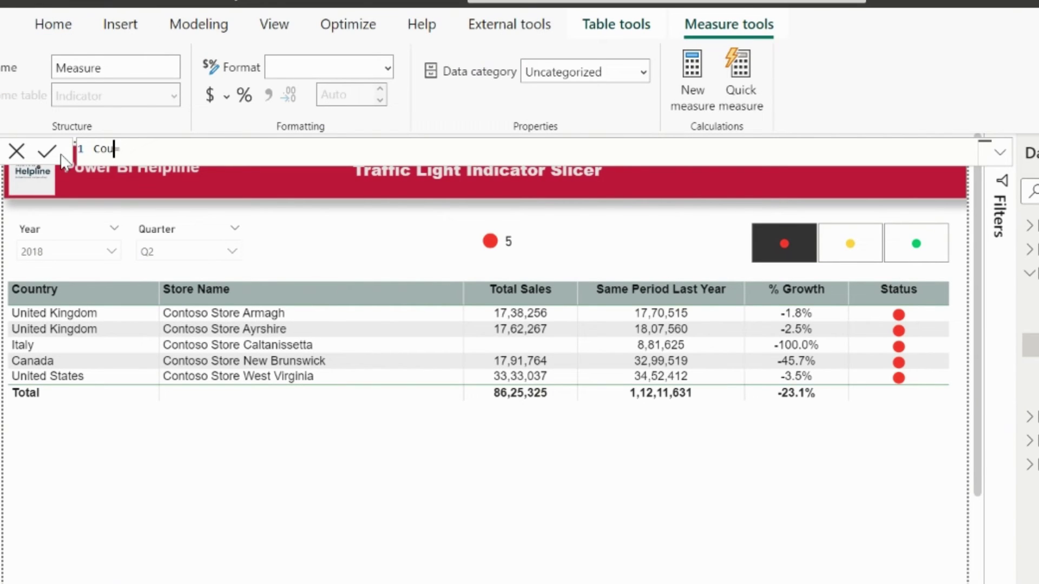
type("ntall")
left_click(173, 157)
key("shift+Return")
key("shift+Return")
type("VAR _temptable =")
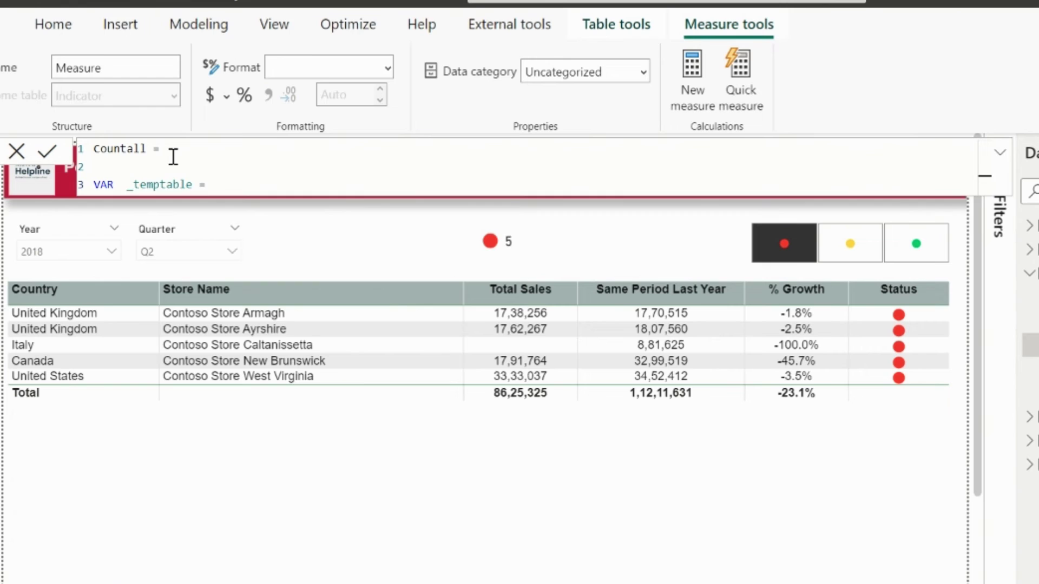
key("shift+Return")
key("shift+Return")
type("sum")
key("Tab")
key("shift+Return")
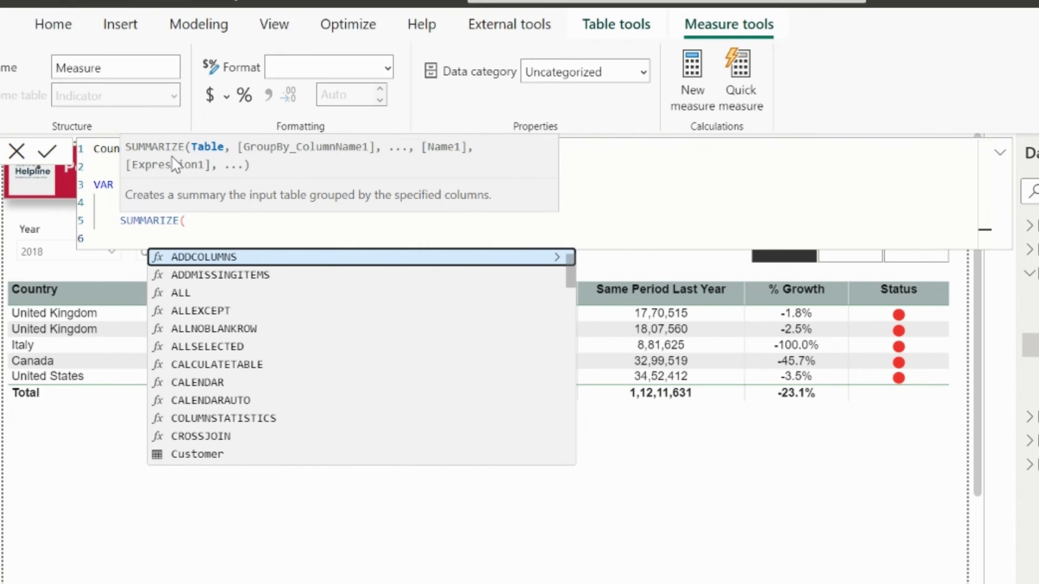
type("Indicator,")
key("shift+Return")
type("status")
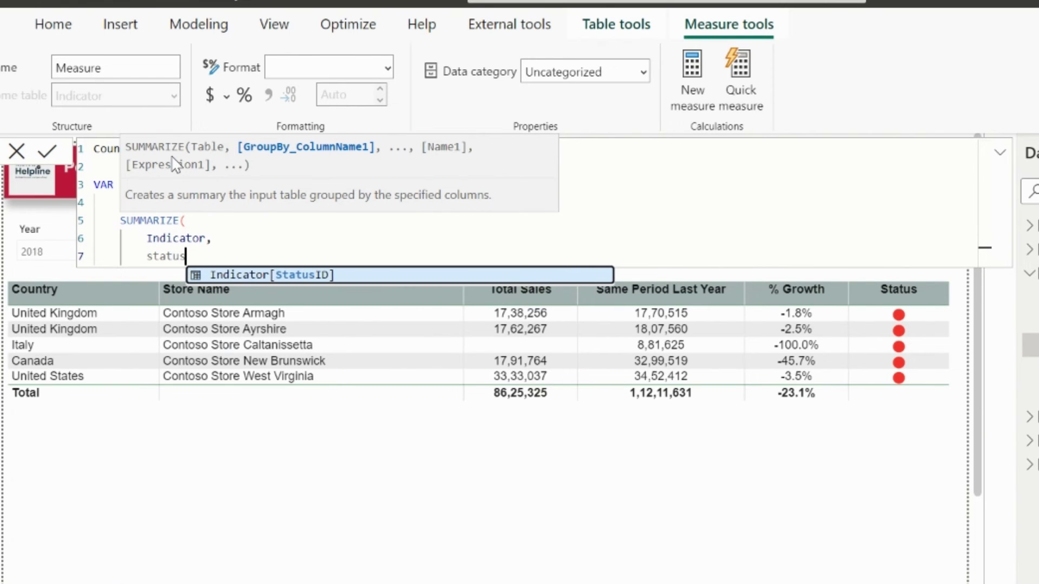
key("Tab")
key("shift+Return")
type(")")
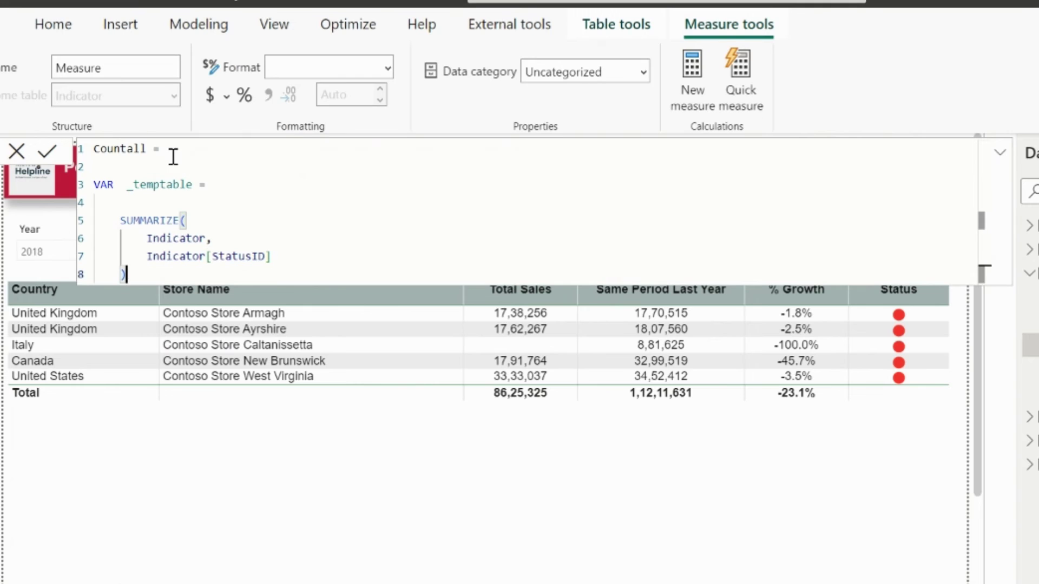
Step: Wrap the summary in ADDCOLUMNS with an "iconcount" column from [Statuscount]
left_click(120, 200)
type("ad")
key("Tab")
type("(")
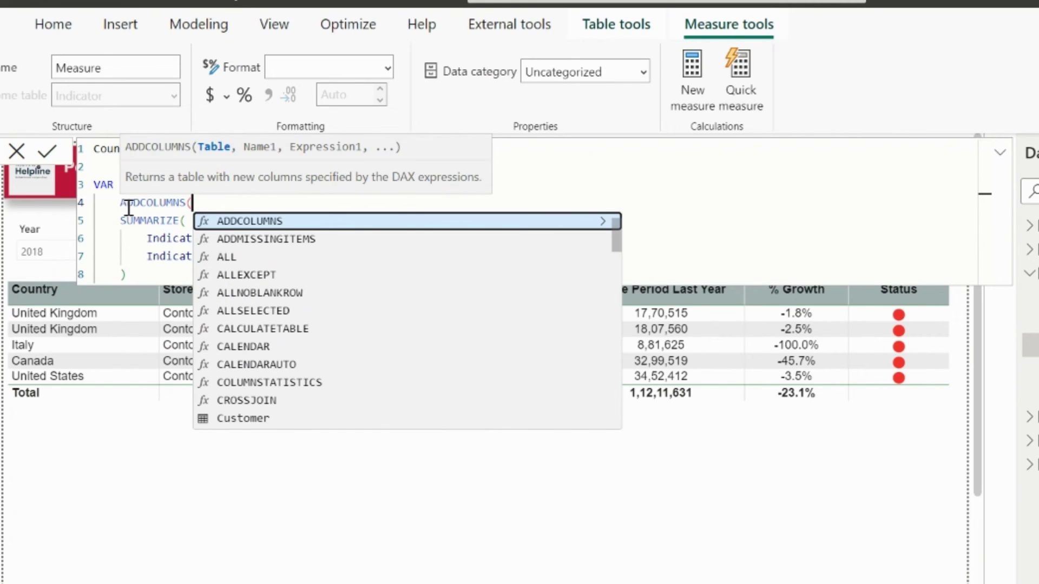
left_click(142, 268)
type(",")
key("shift+Return")
type("\"iconcoun")
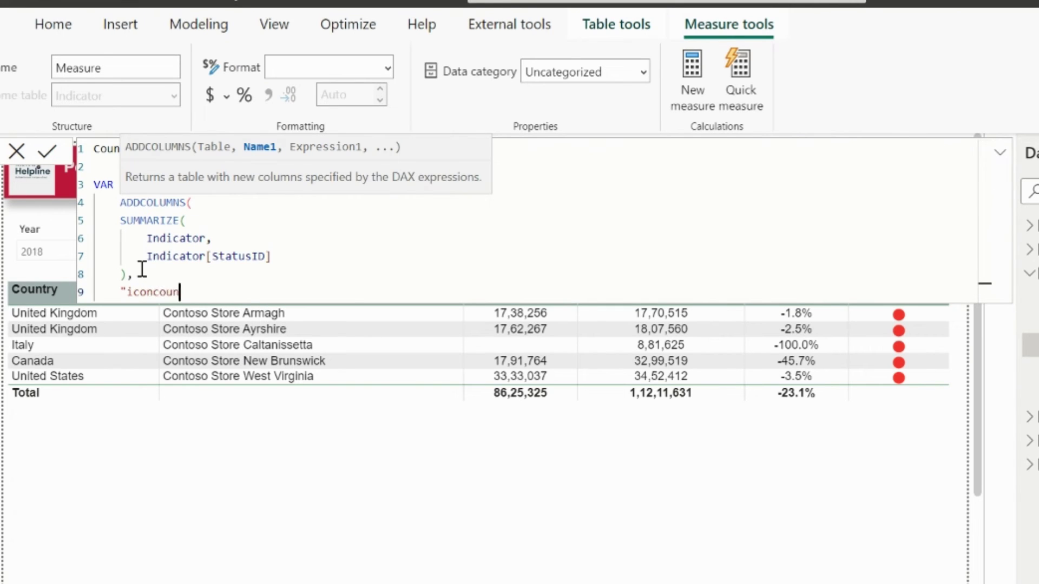
type("t\", status")
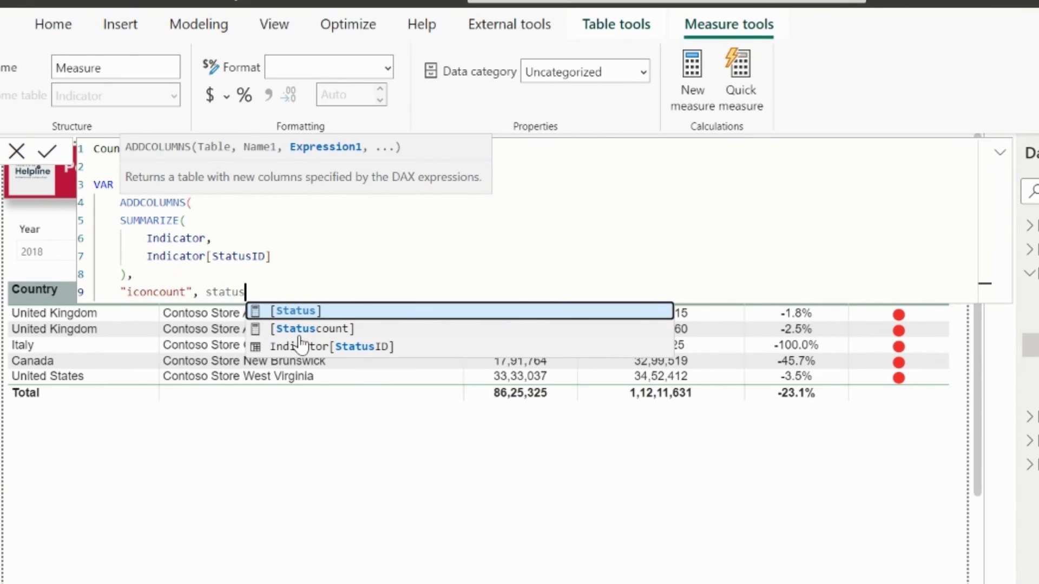
left_click(323, 330)
key("shift+Return")
Step: Close ADDCOLUMNS and start RETURN with the label "No. of Stores with Status Code " &
type(")")
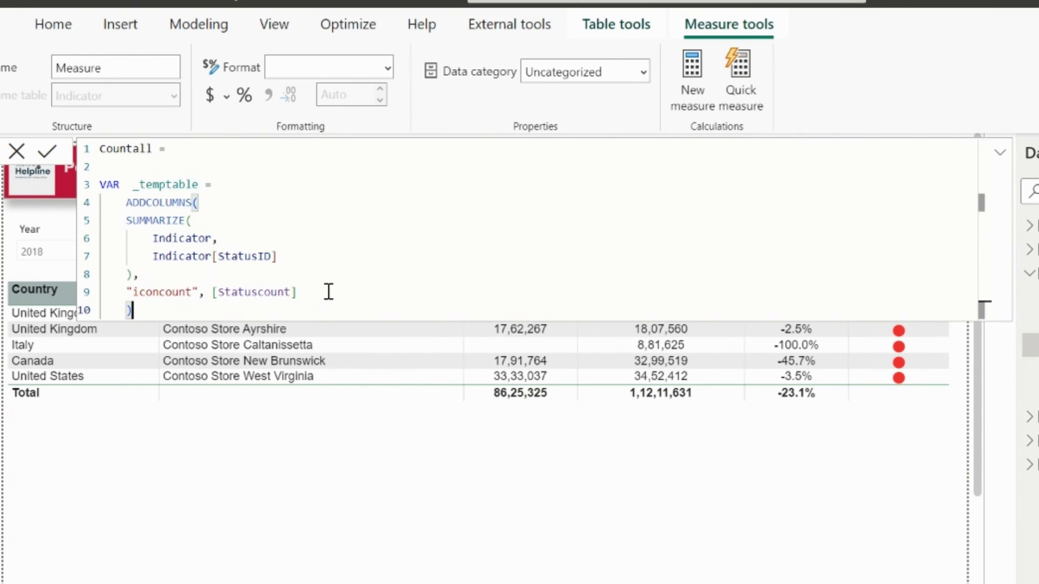
key("shift+Return")
key("shift+Return")
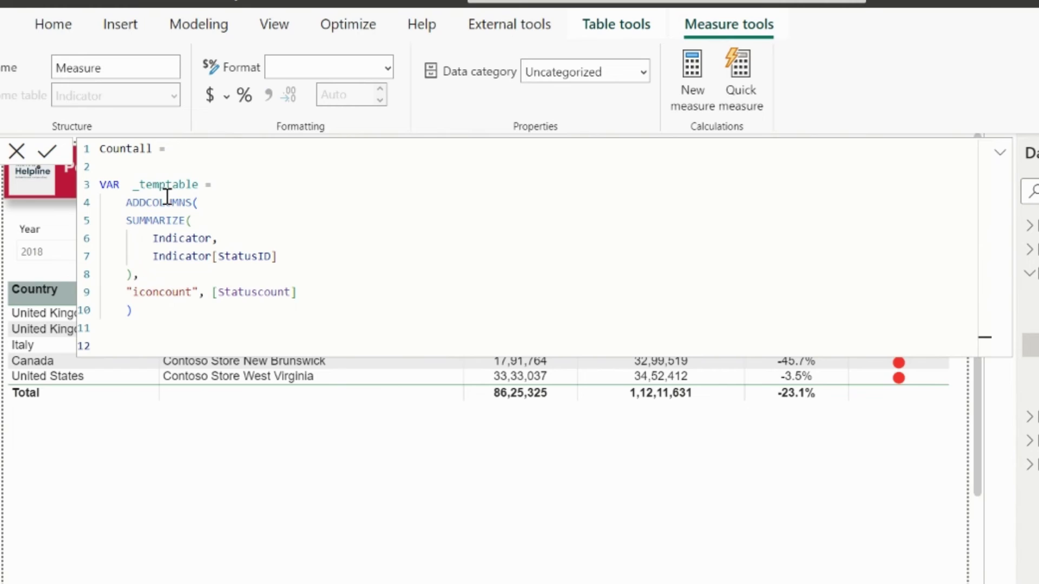
type("RETURN")
key("shift+Return")
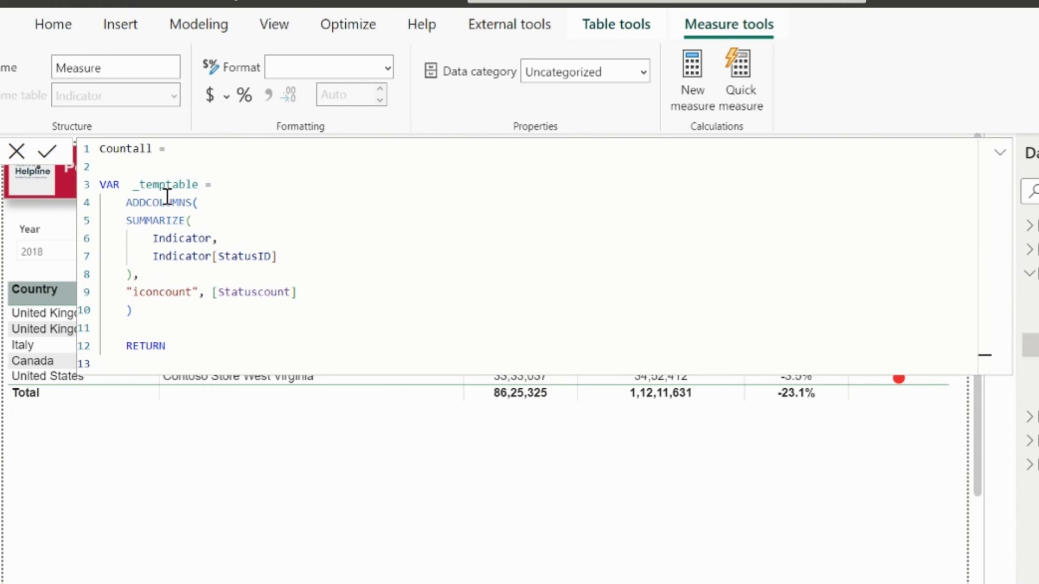
key("shift+Return")
type("\"No. of St")
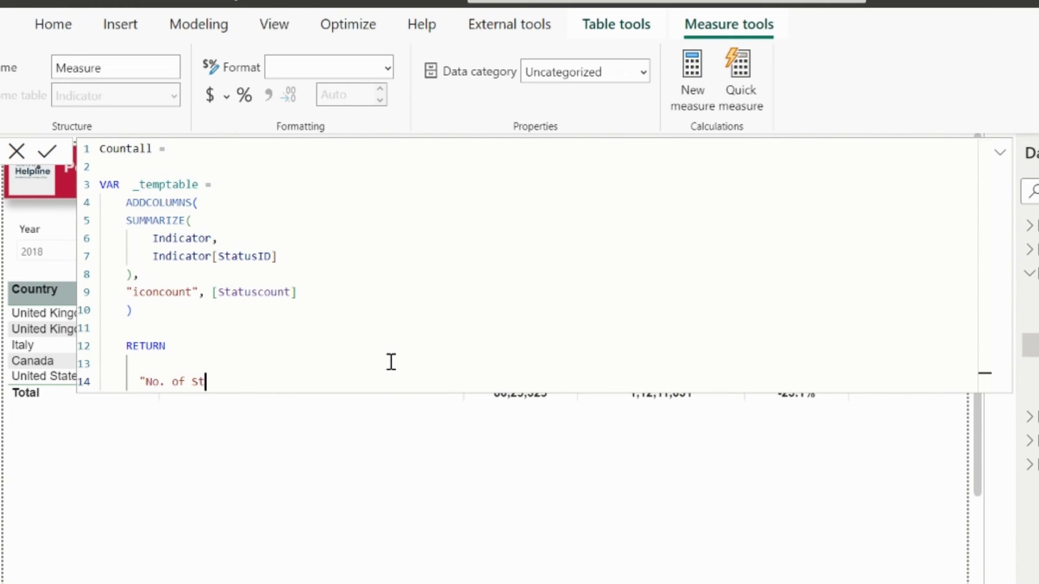
type("ores with Status Code \" &")
key("shift+Return")
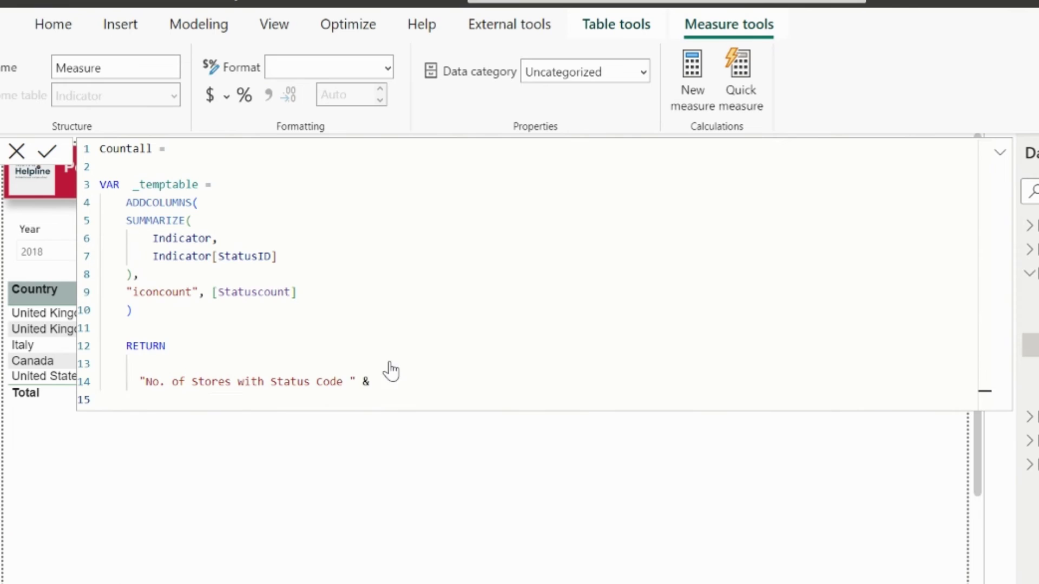
Step: Append CONCATENATEX over _temptable using the [iconcount] column
type("conc")
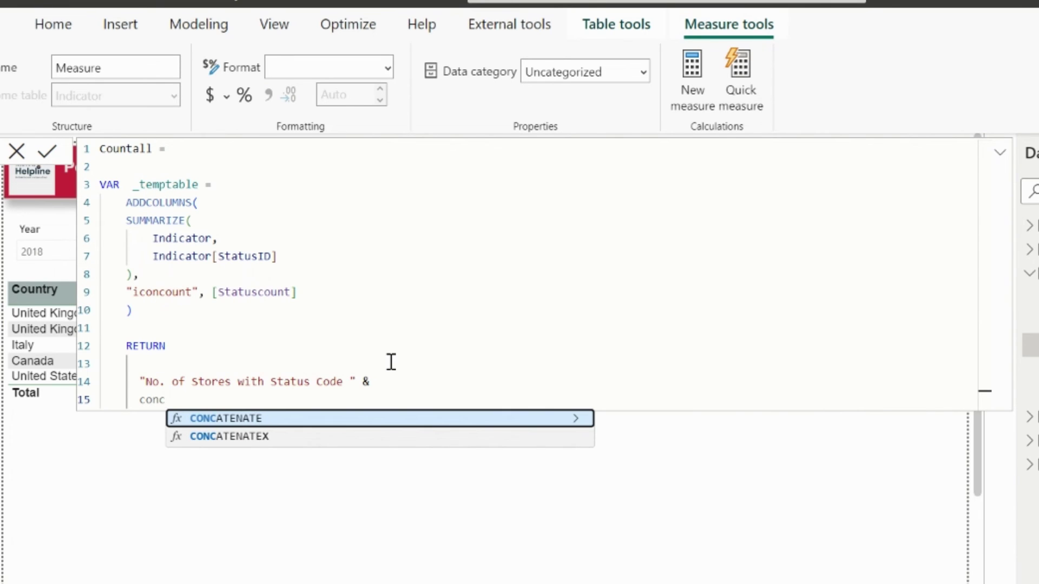
key("Down")
key("Tab")
key("shift+Return")
type("_t")
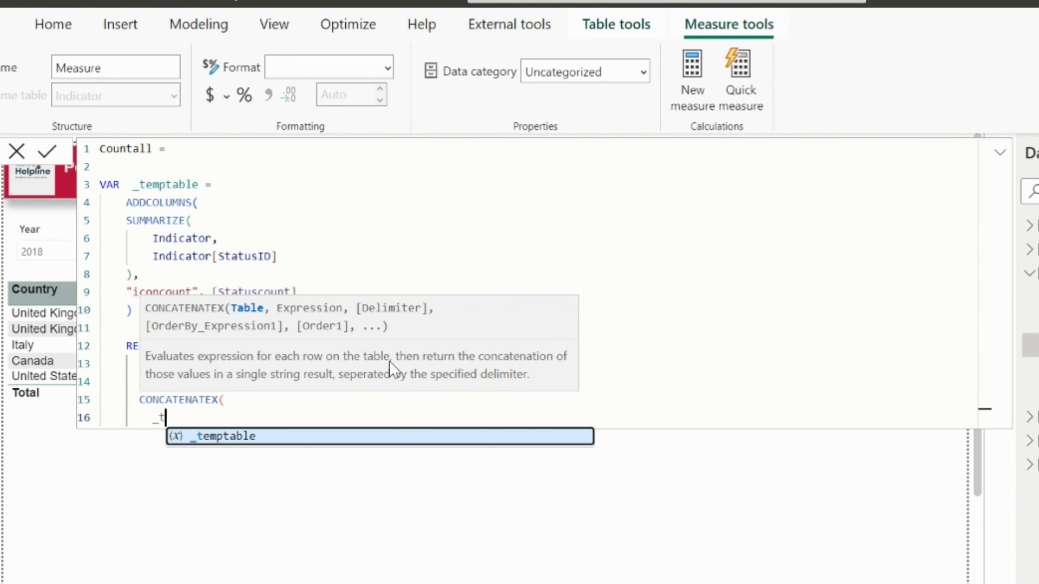
type("em")
key("Tab")
type(",")
key("shift+Return")
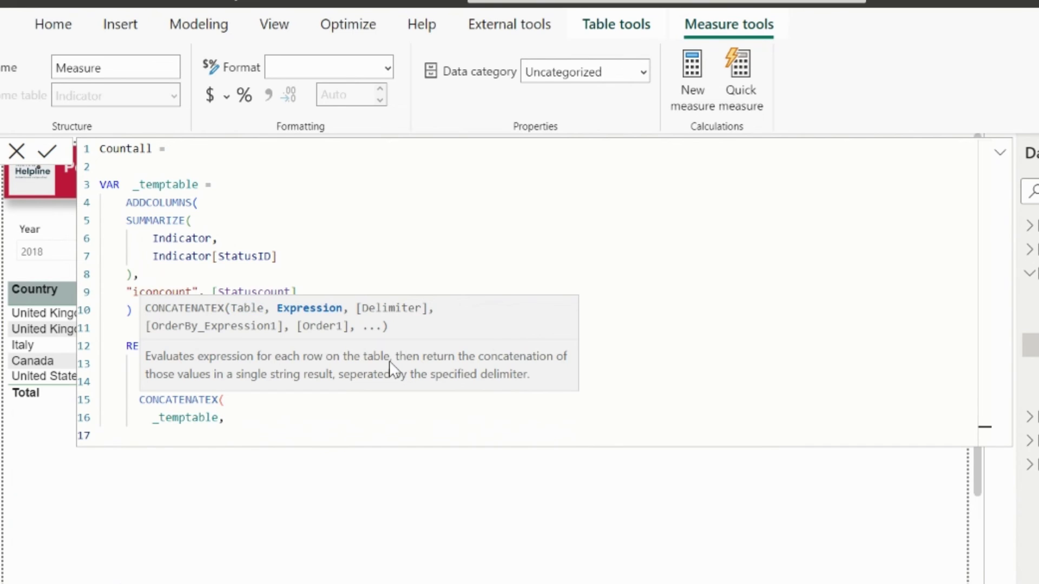
type("icon")
key("Tab")
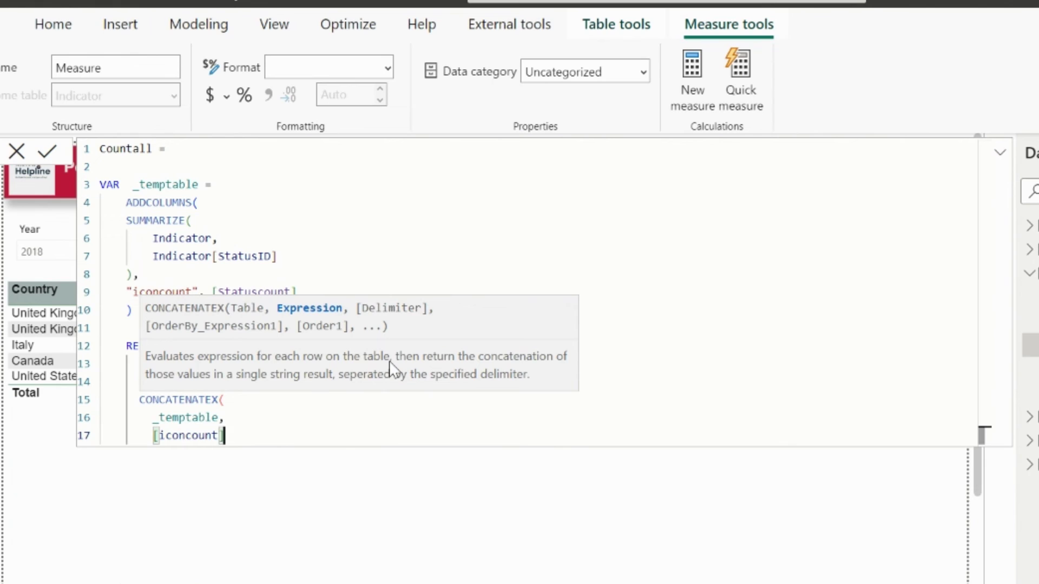
Step: Finish CONCATENATEX with a space delimiter and remove the extra empty line
type(",")
key("shift+Return")
type("\"")
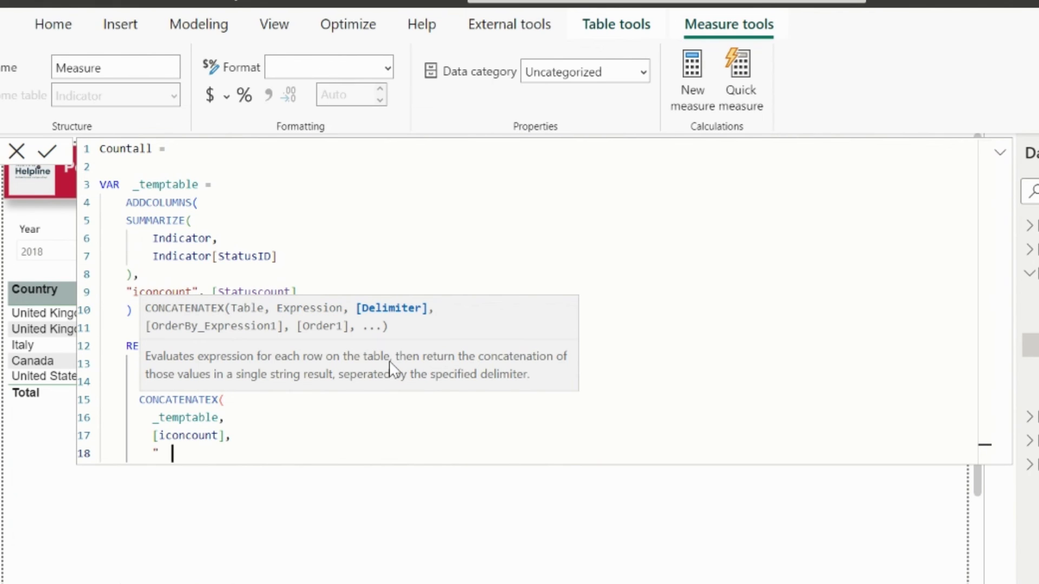
key("shift+Return")
type(")")
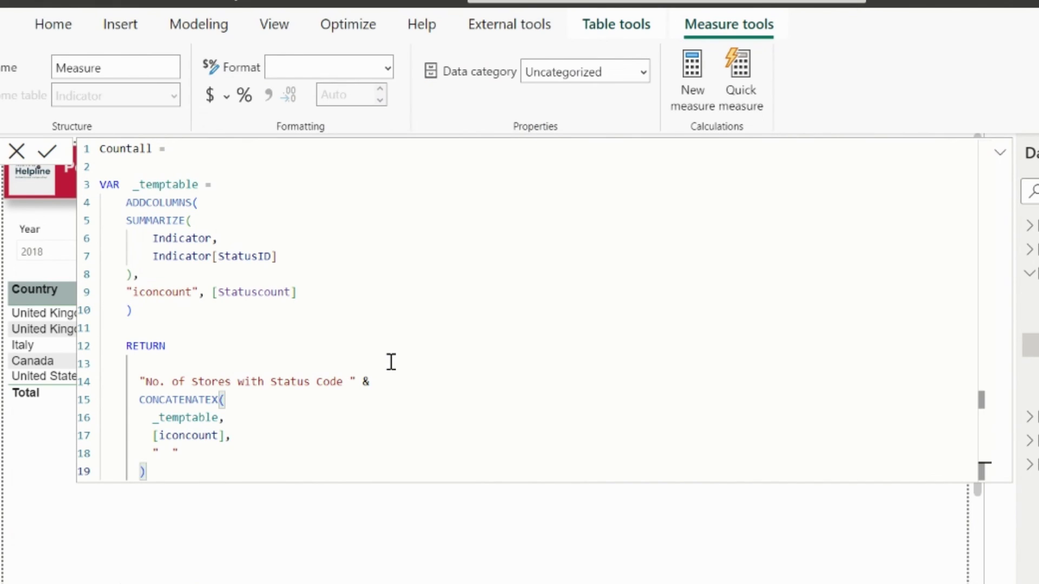
key("shift+Return")
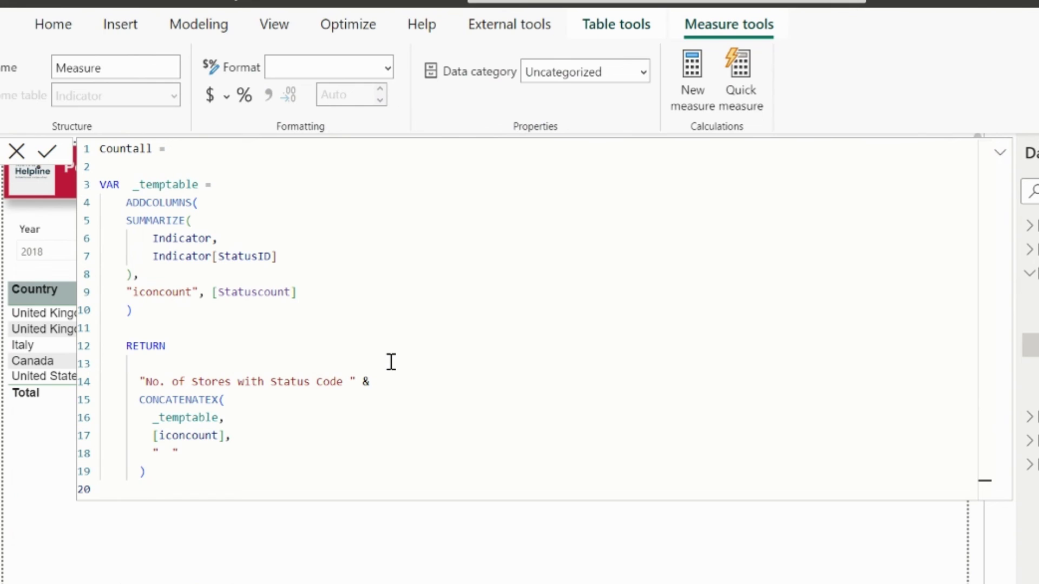
key("BackSpace")
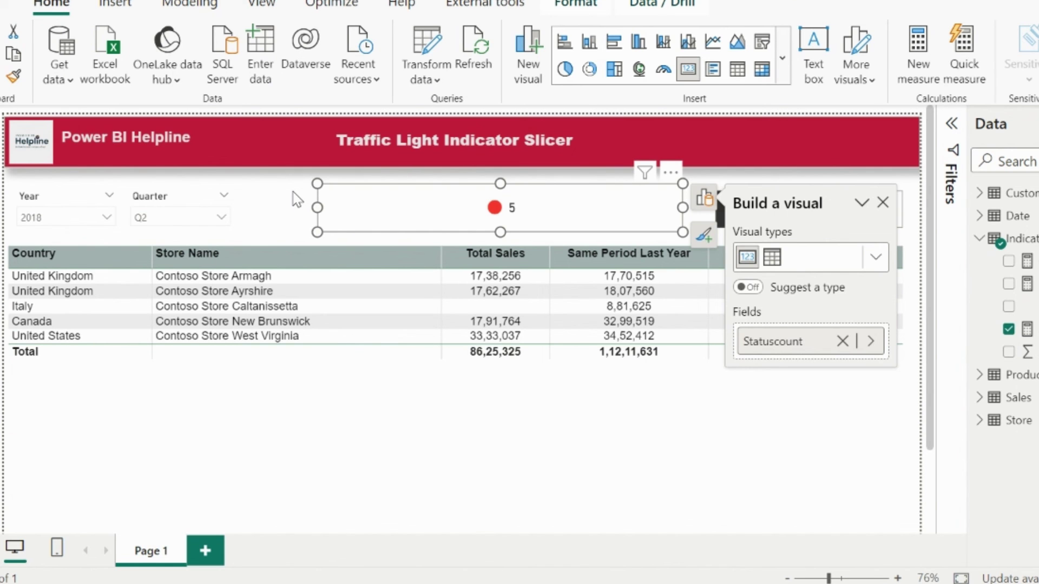
Step: Commit the Countall measure and swap it onto the status count card in place of the old measure
left_click(296, 200)
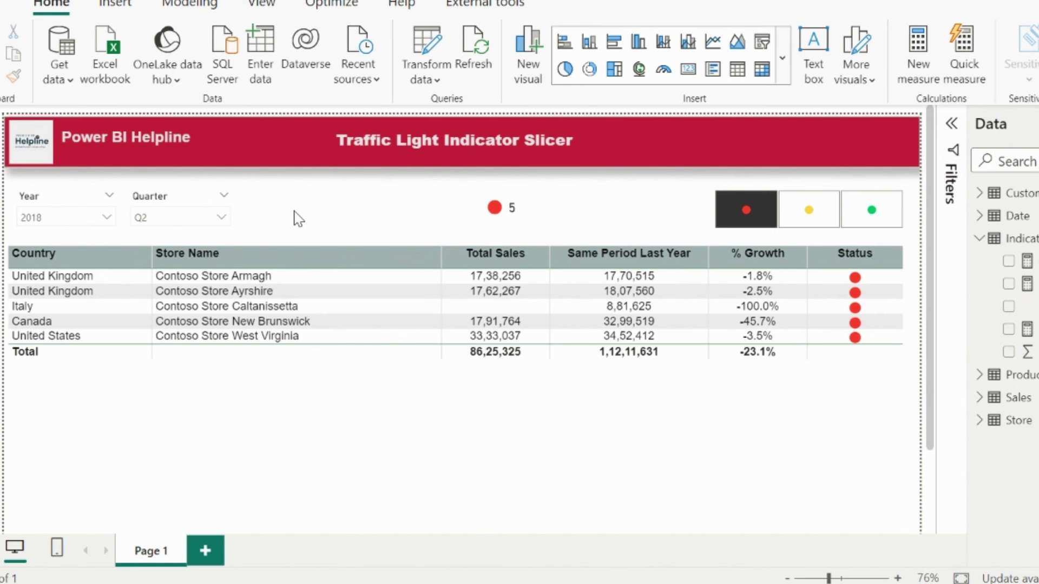
left_click(379, 217)
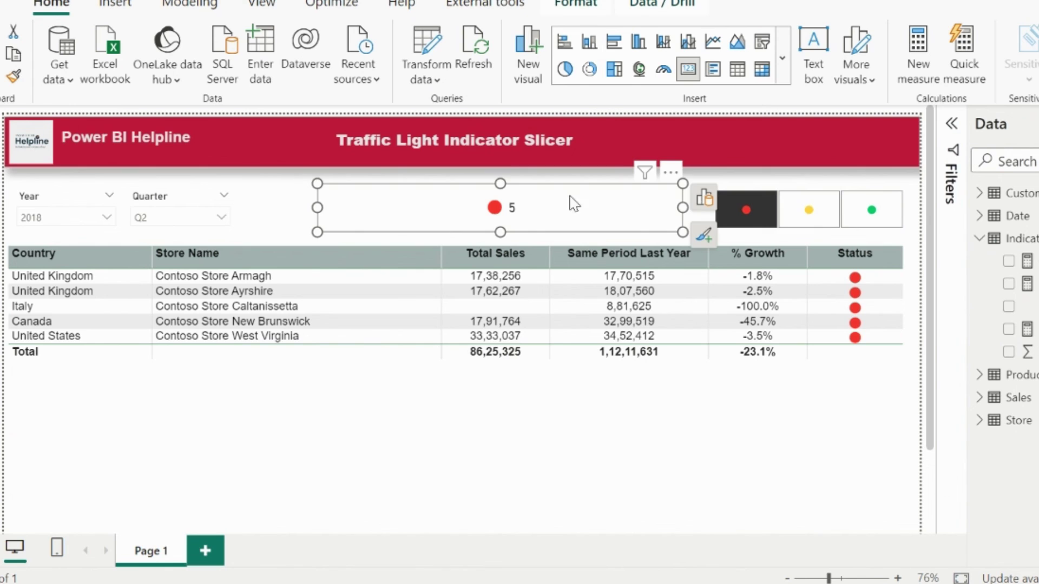
left_click(1007, 328)
left_click(1009, 262)
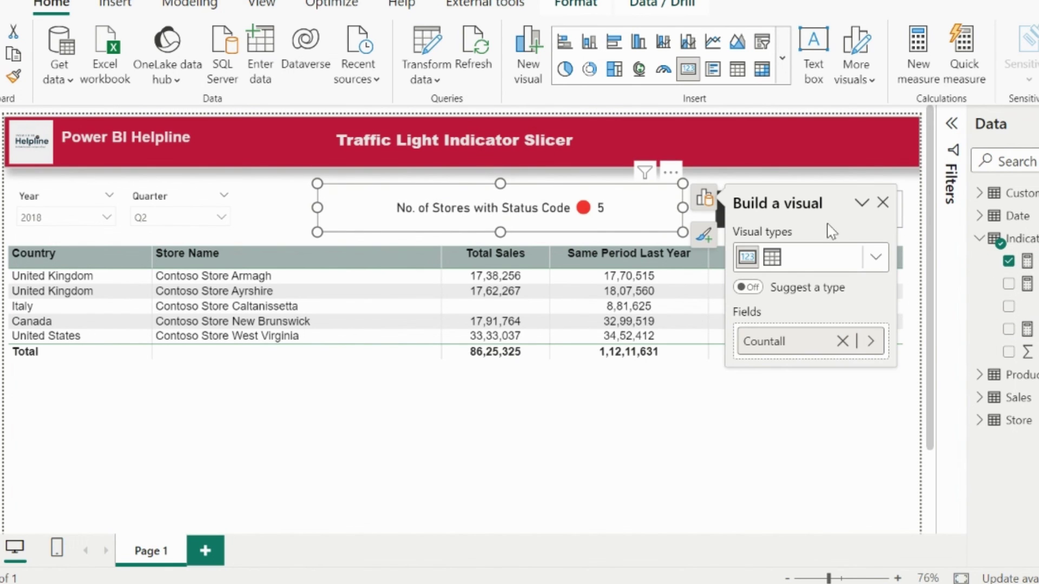
left_click(925, 199)
Step: Filter the slicer to the red and yellow statuses so the card reads red 5, yellow 41
left_click(817, 223)
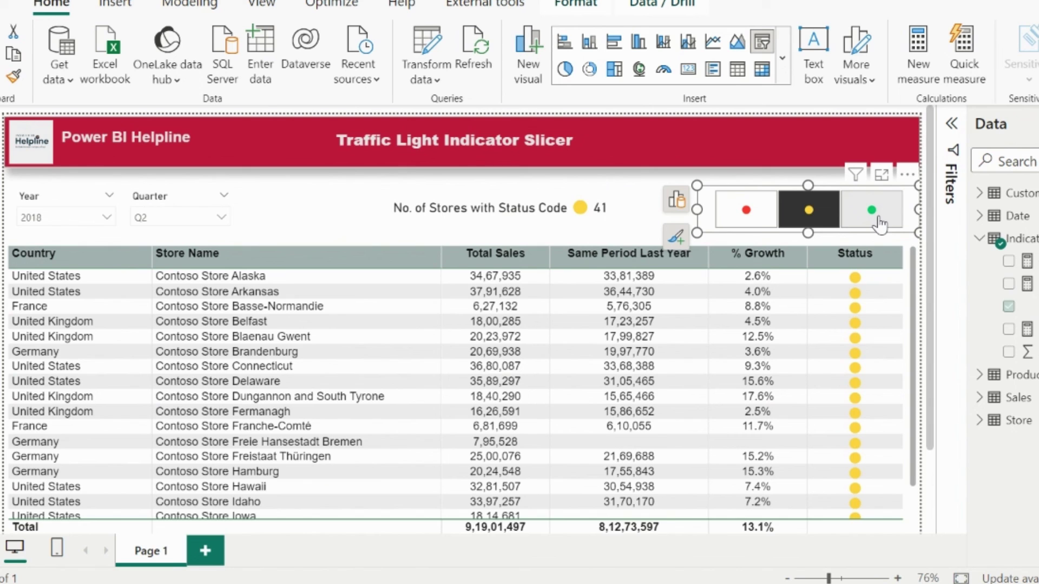
left_click(884, 222)
left_click(885, 221)
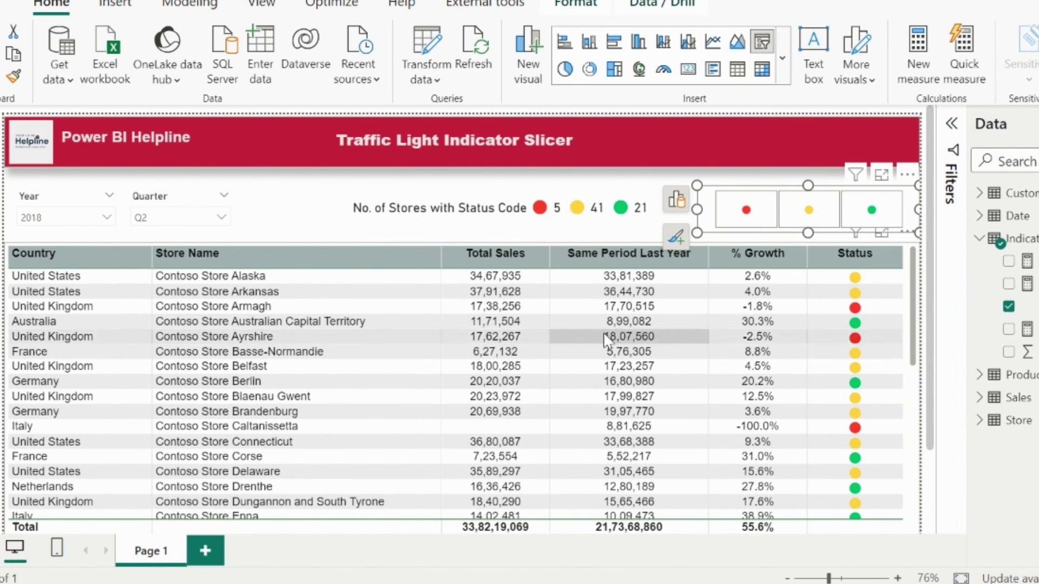
left_click(820, 210)
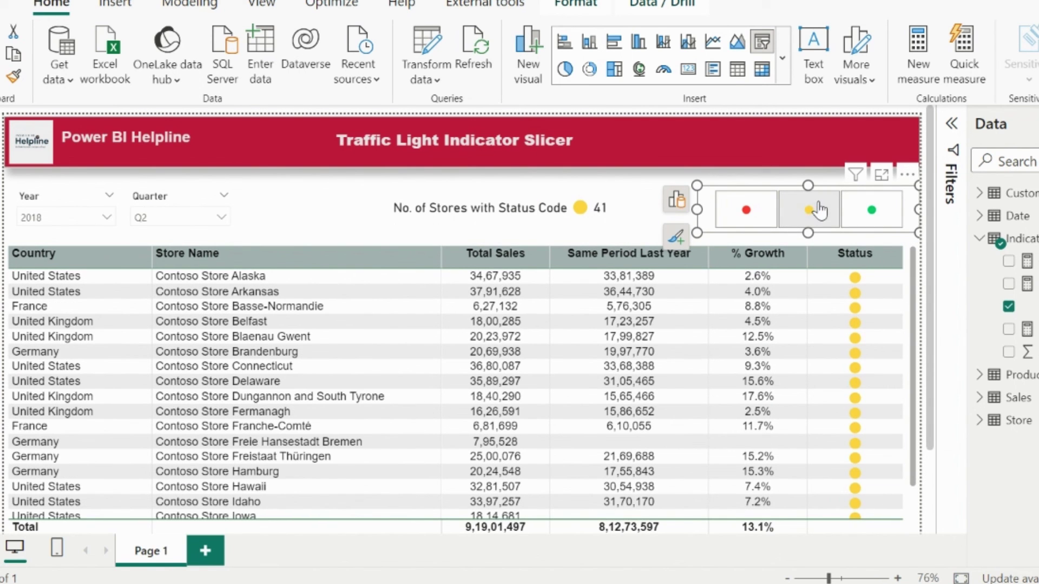
left_click(745, 217, "ctrl")
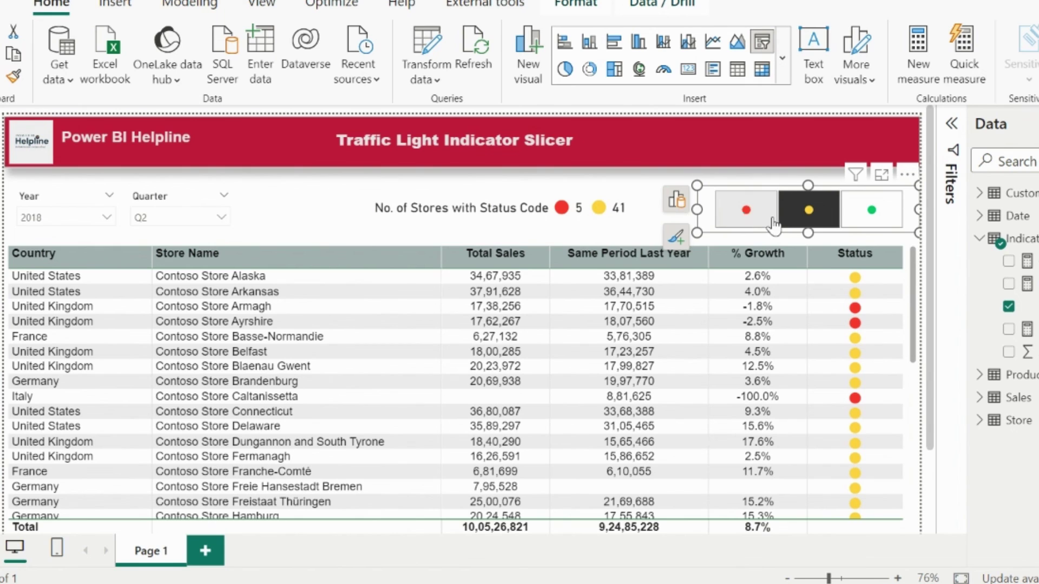
left_click(308, 216)
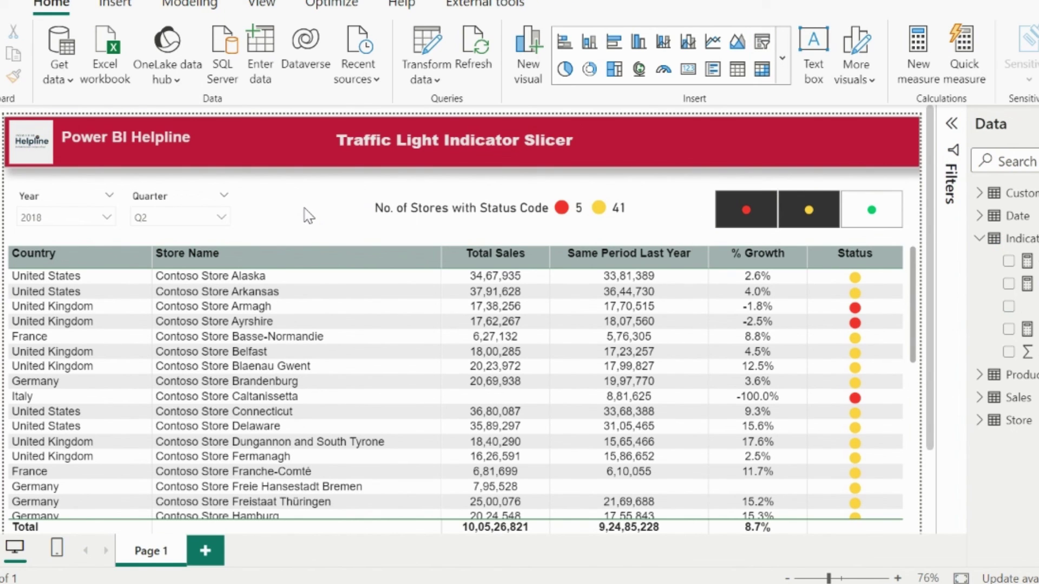